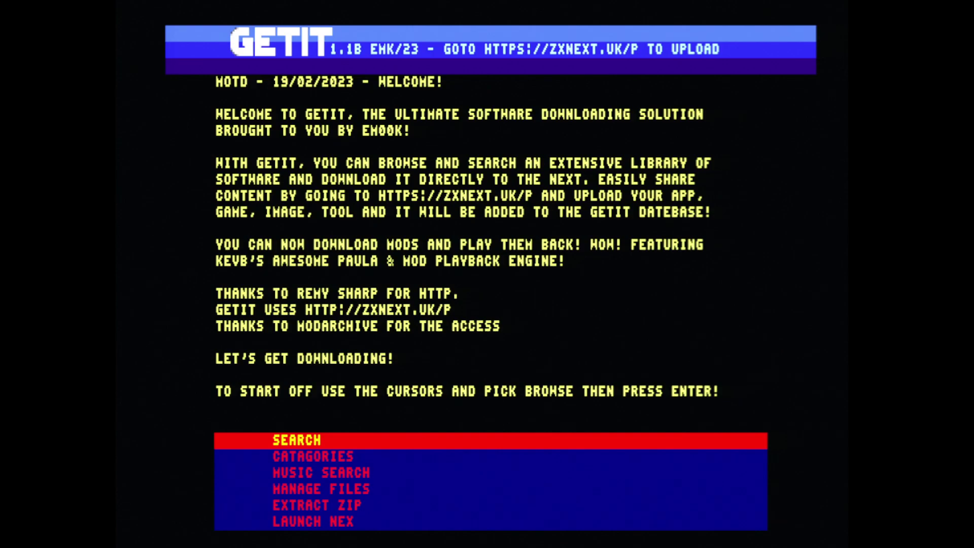
key(Down)
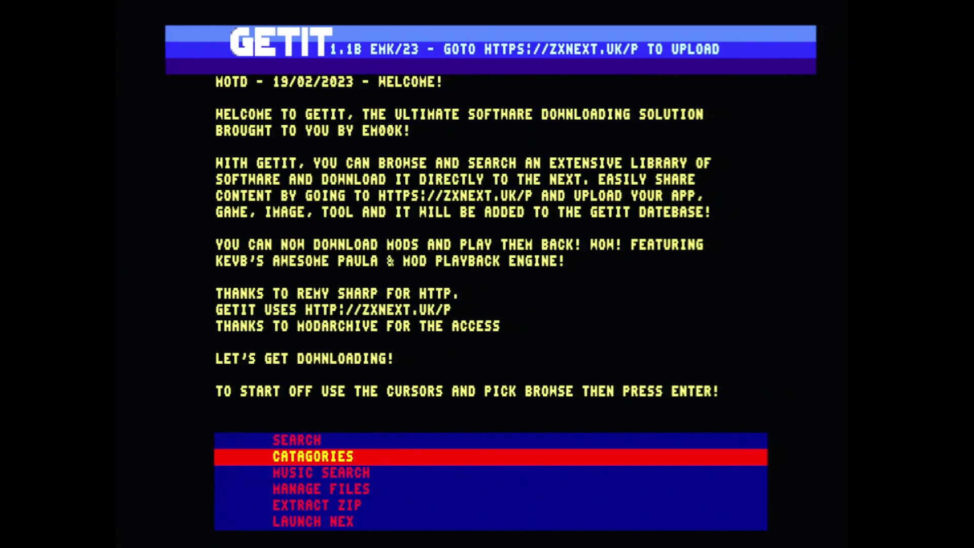
key(Down)
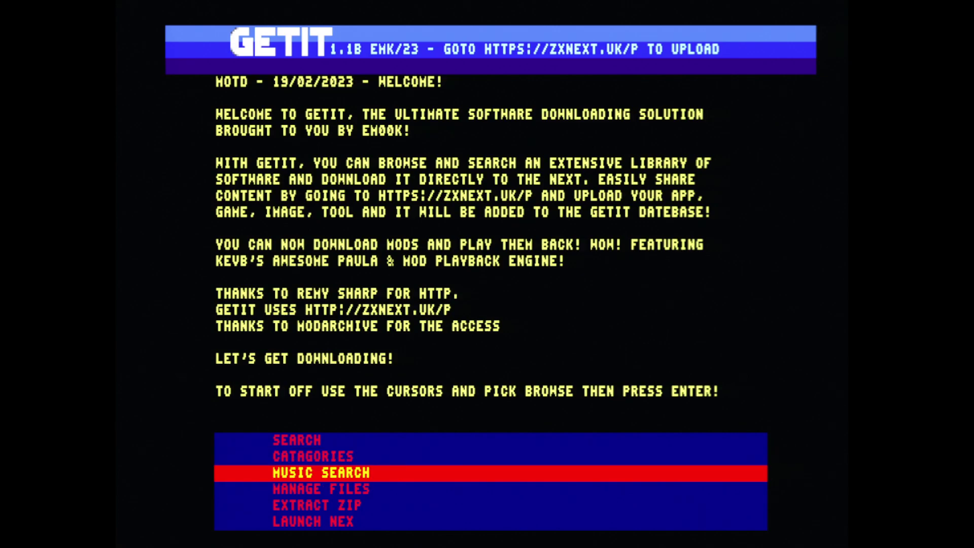
key(Down)
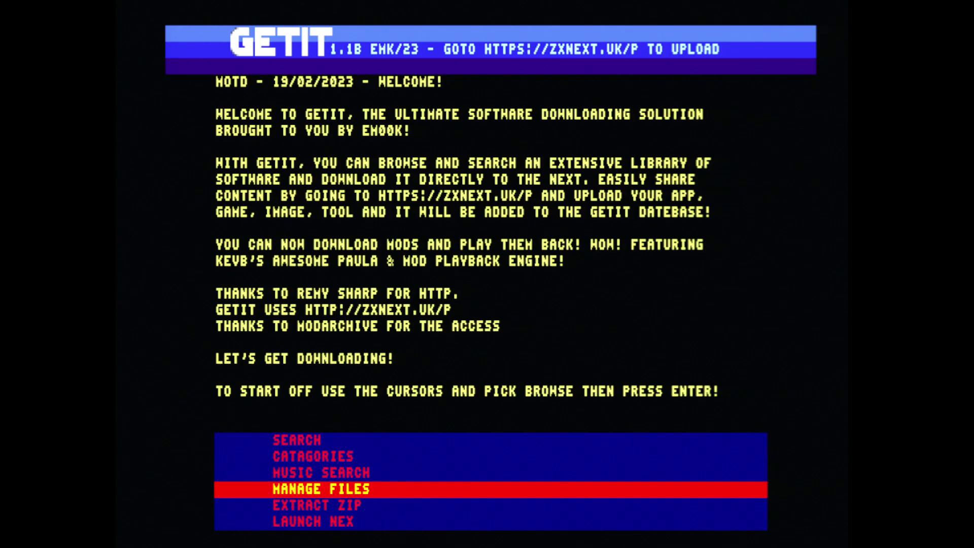
key(Down)
key(Down)
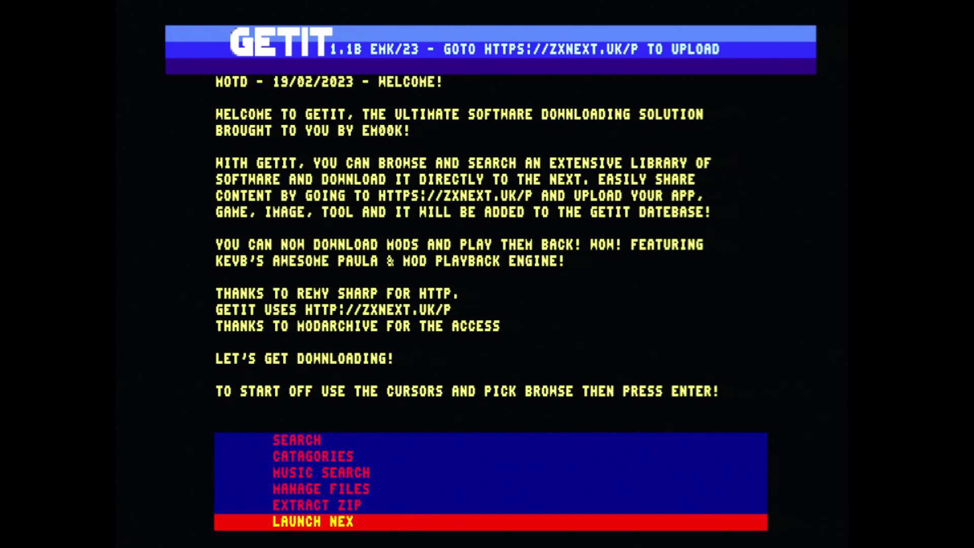
key(Up)
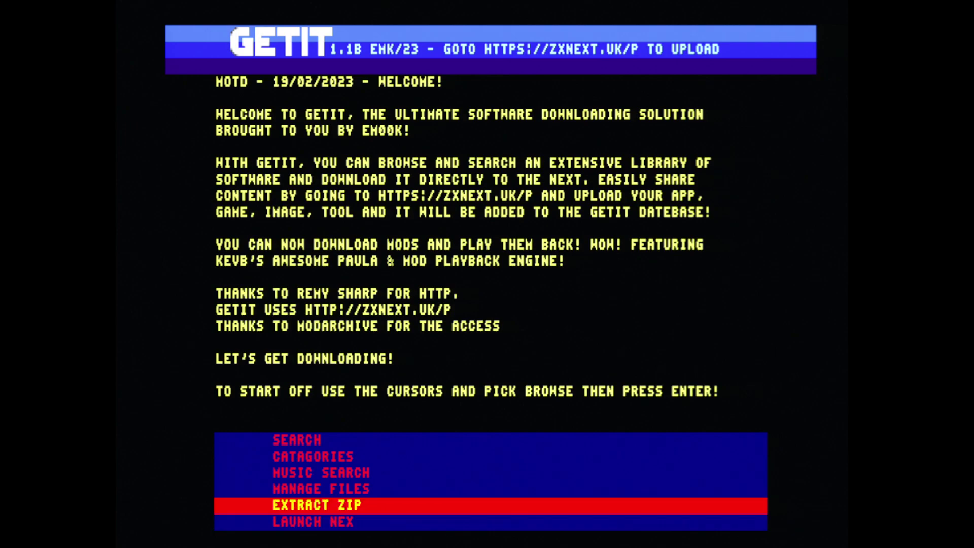
key(Up)
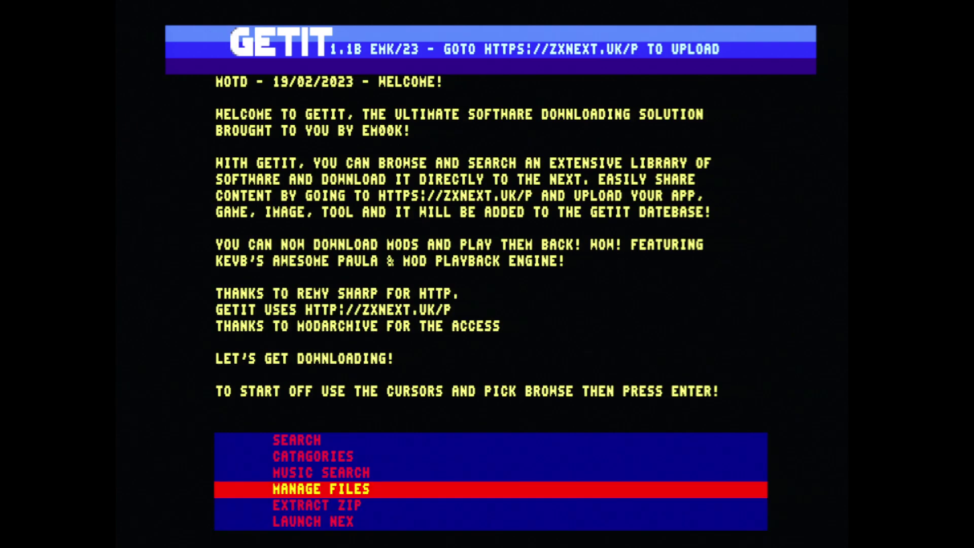
key(Up)
key(Up)
key(Up)
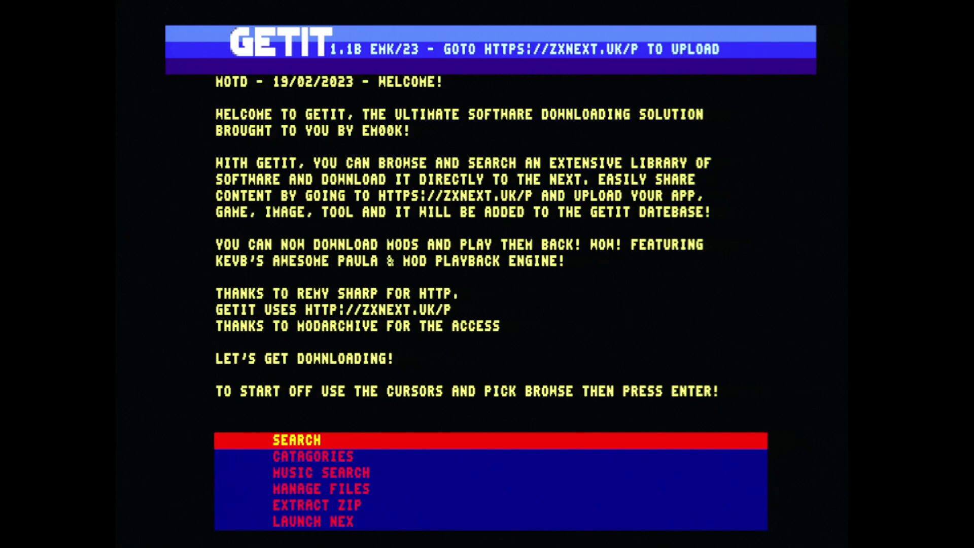
Step: Search the software library with a blank query to list all available titles
key(Return)
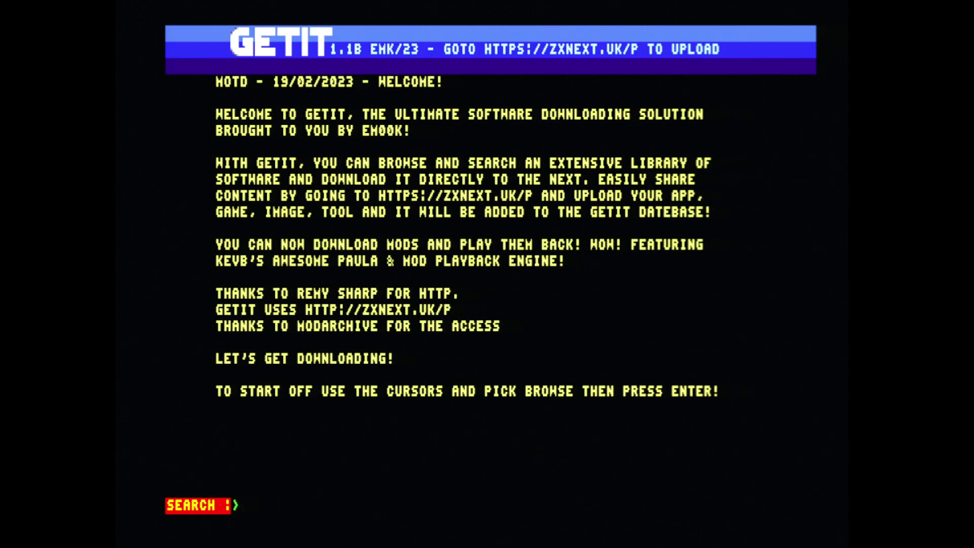
key(Return)
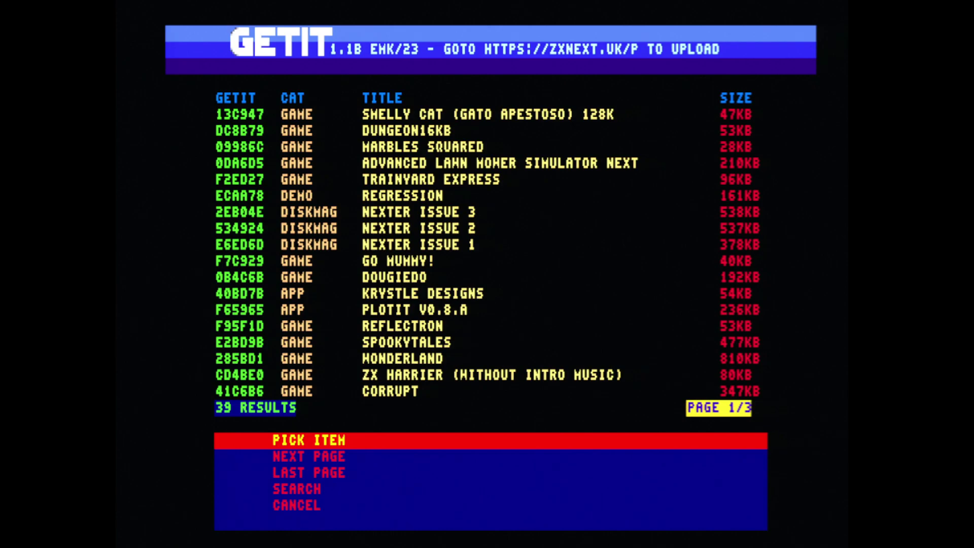
Step: Open the DUNGEON16KB game's details from the listing and download it, confirming the request
key(Return)
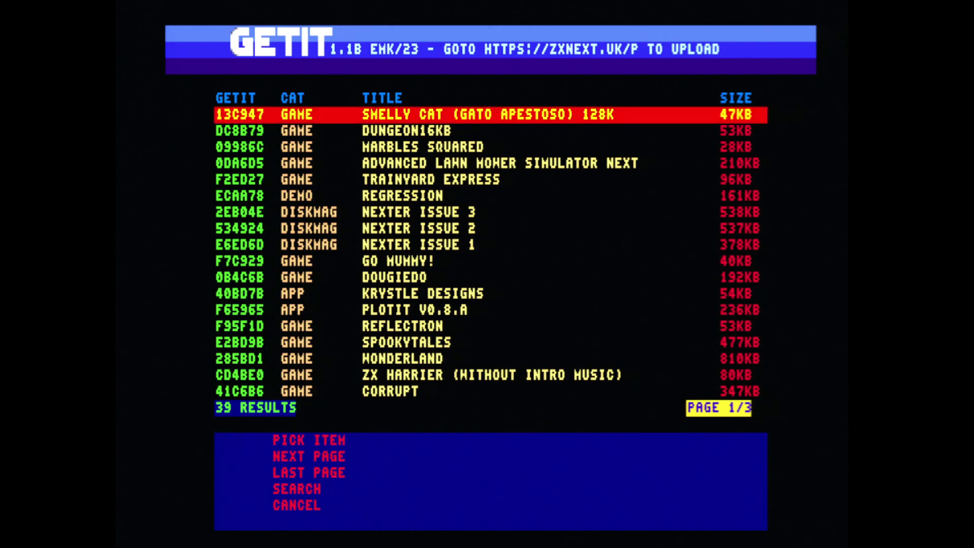
key(Down)
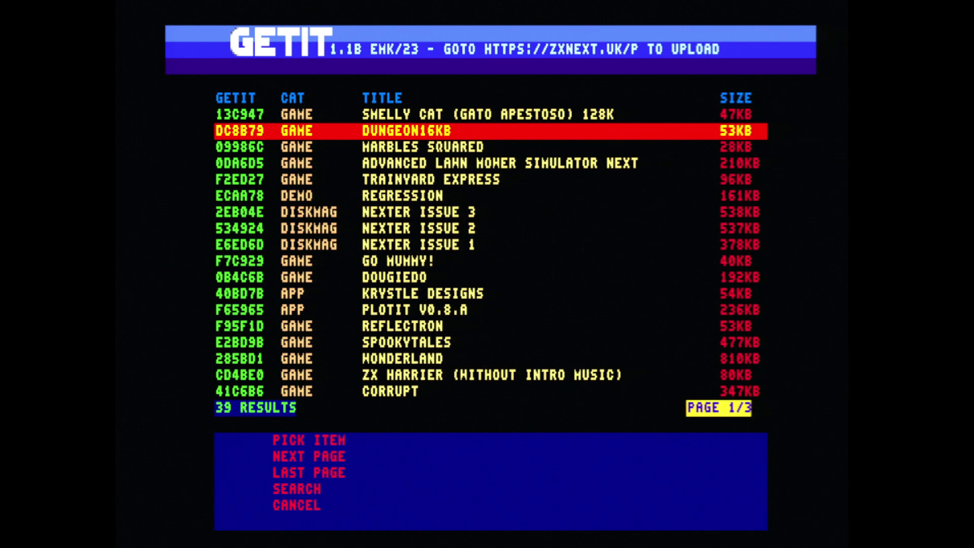
key(Return)
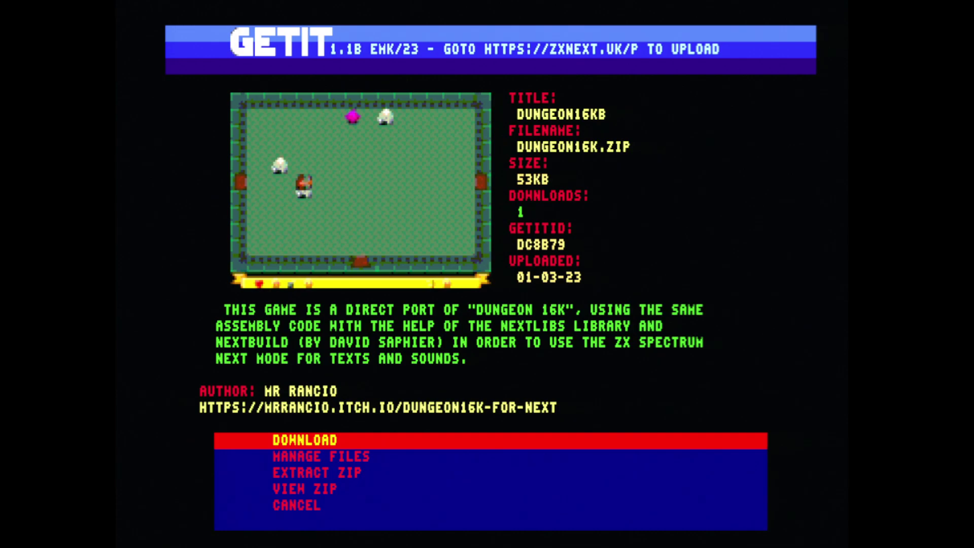
key(Return)
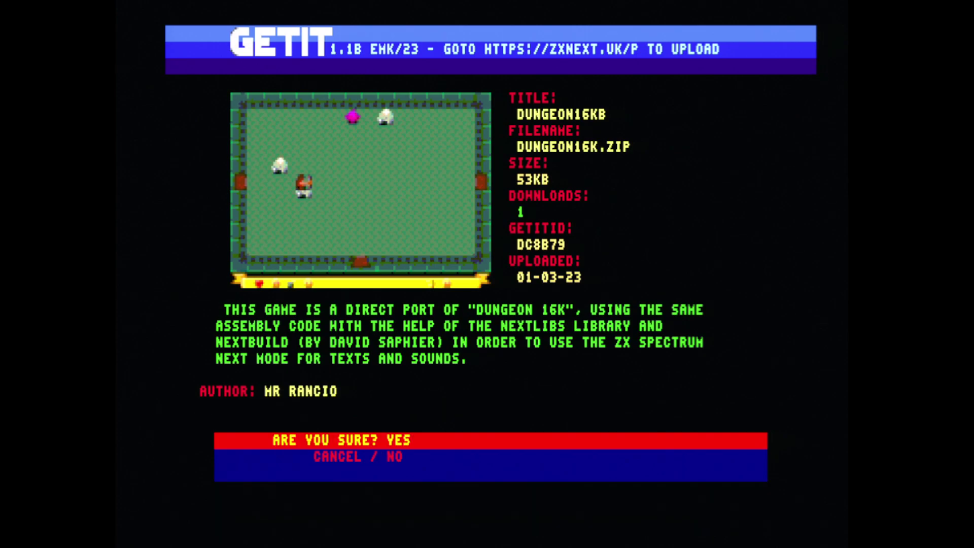
key(Return)
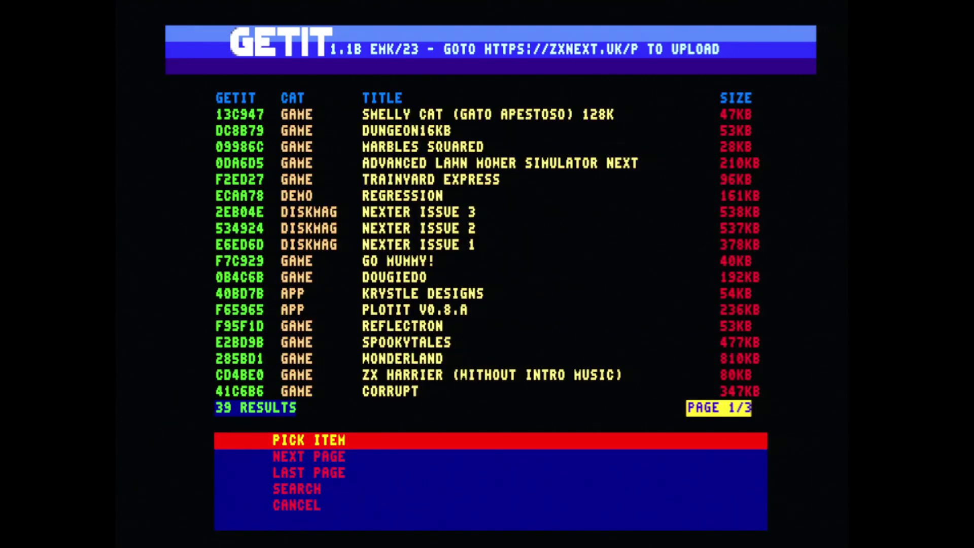
Step: Leave the full listing and search the library for DISKMAG
key(Down)
key(Down)
key(Down)
key(Down)
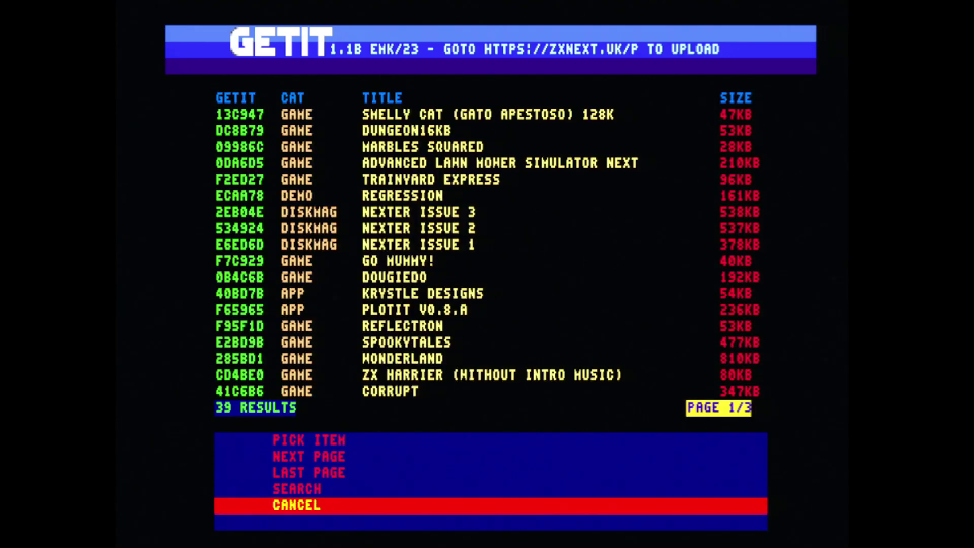
key(Return)
key(Return)
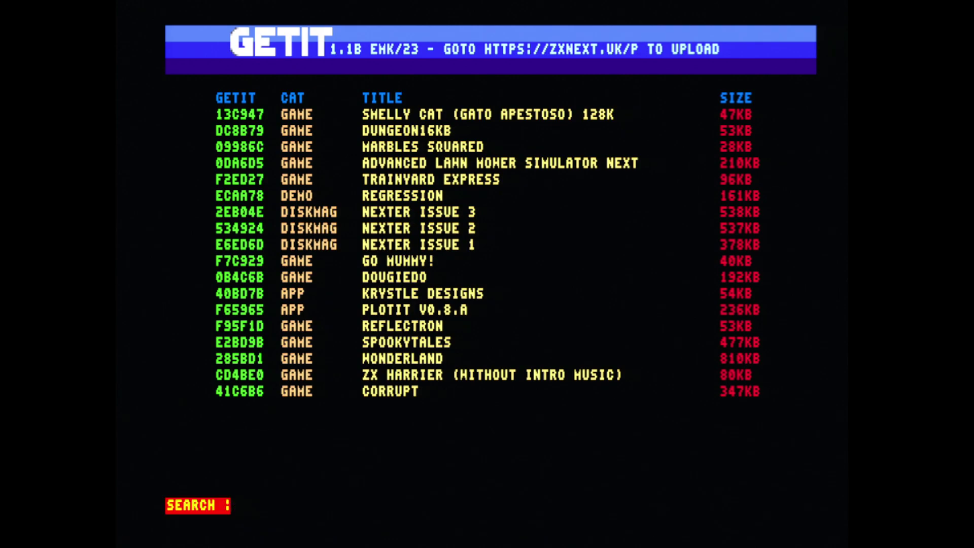
text(DISKMAG)
key(Return)
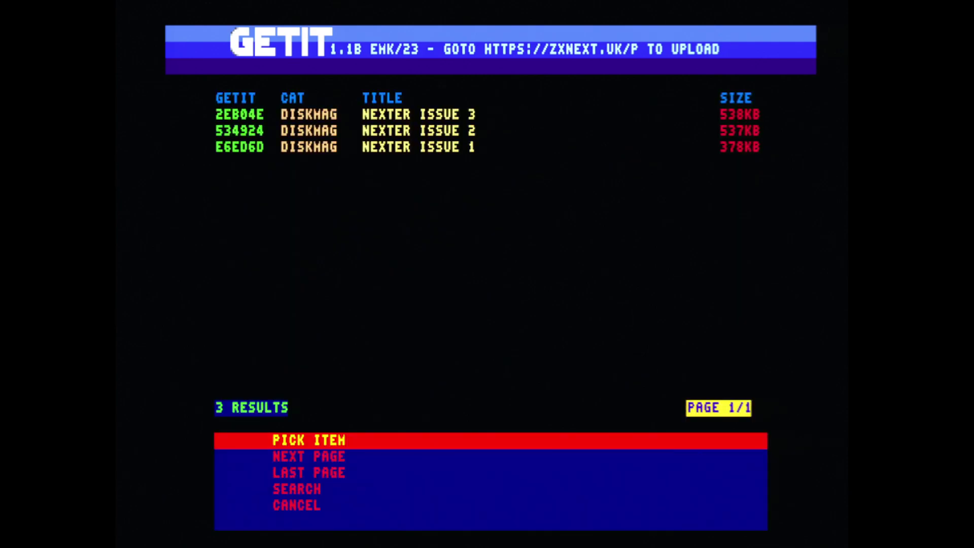
Step: Leave the disk magazine results and search the library for MOD
key(Down)
key(Down)
key(Down)
key(Down)
key(Return)
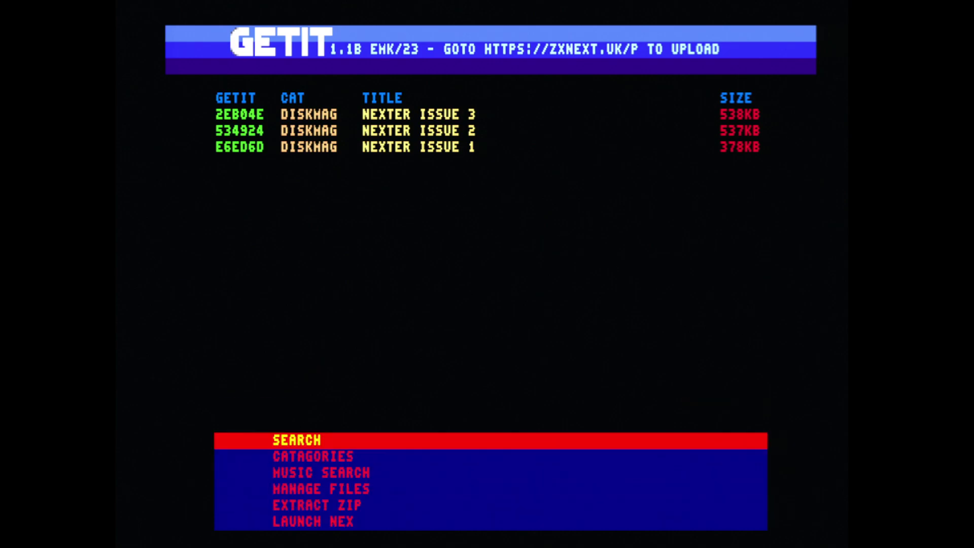
key(Return)
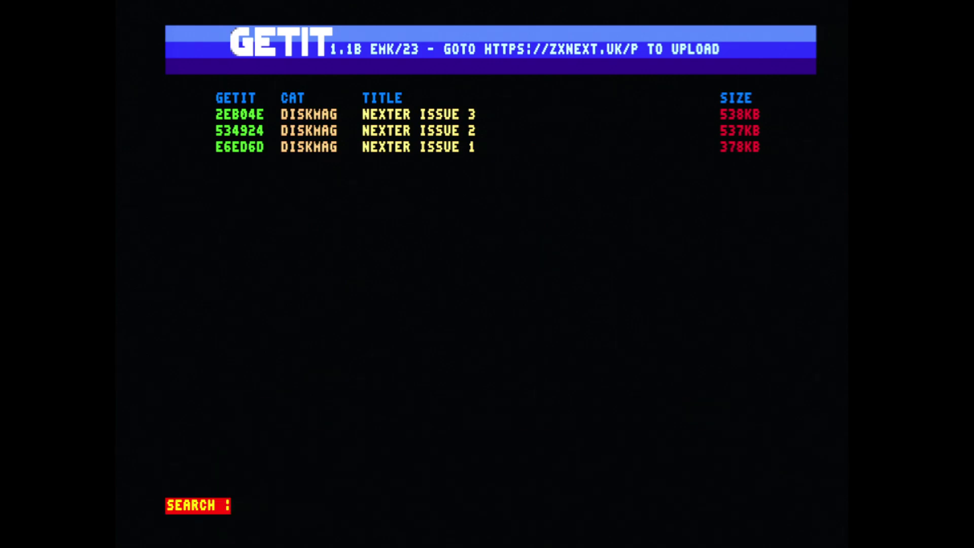
text(MOD)
key(Return)
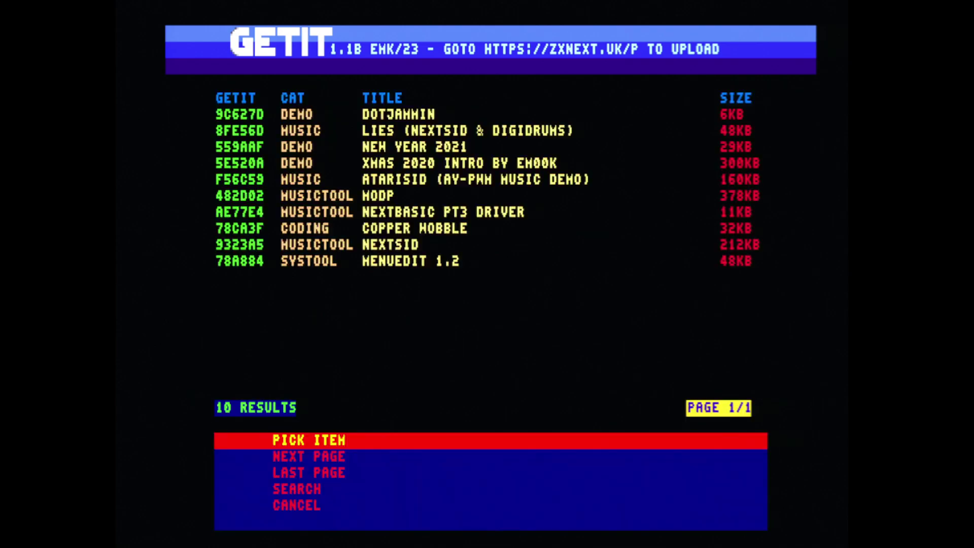
Step: View the details of ATARISID (AY-PWM MUSIC DEMO) from the results, then return to the list without downloading
key(Return)
key(Down)
key(Down)
key(Down)
key(Down)
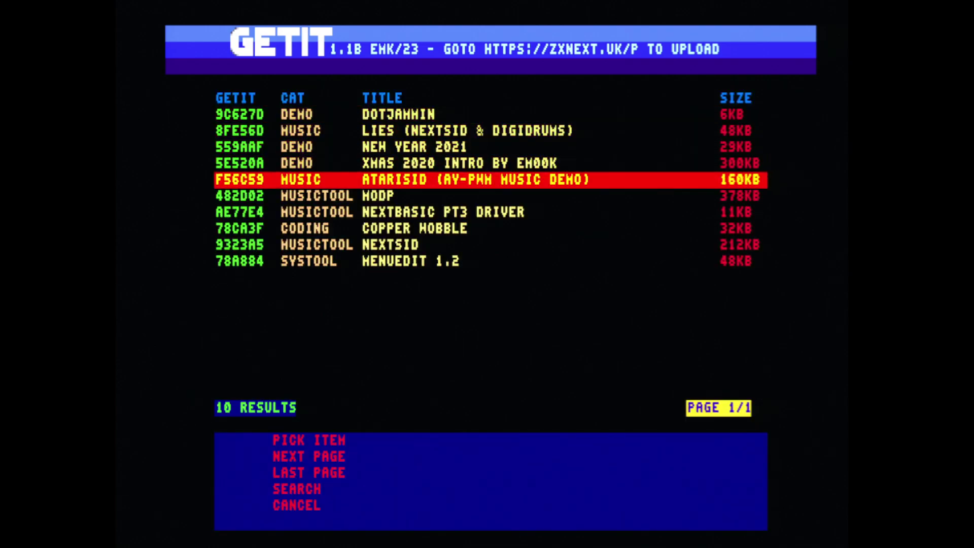
key(Return)
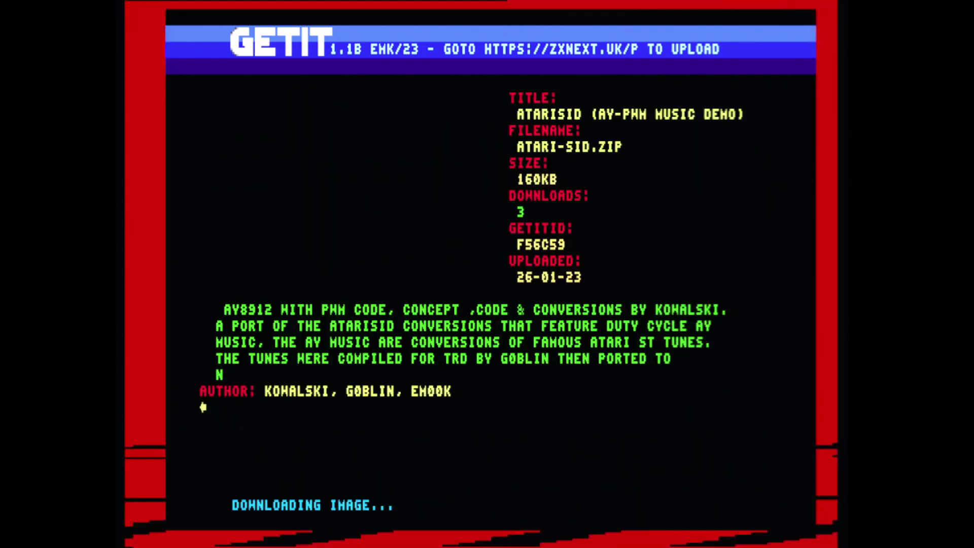
key(Down)
key(Down)
key(Down)
key(Down)
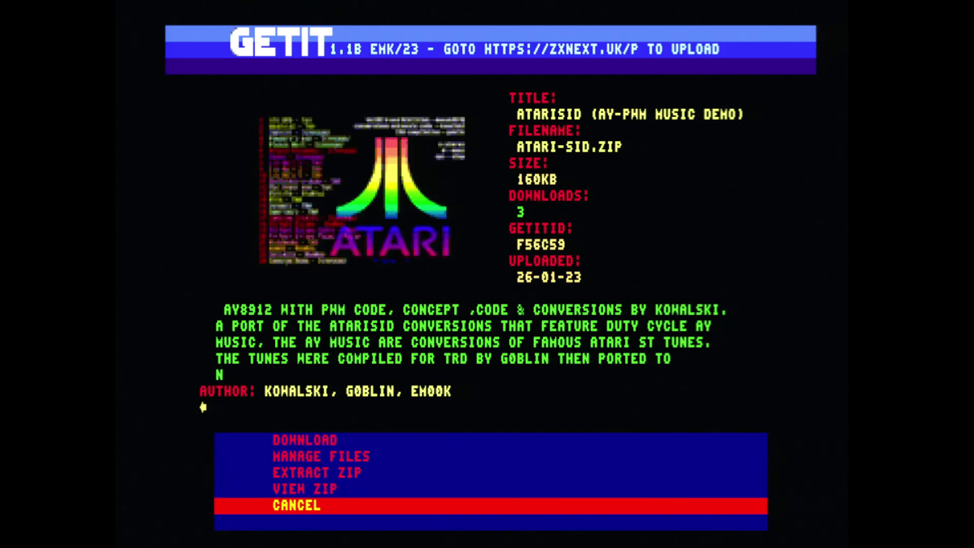
key(Return)
Step: Leave the MOD results and list the titles in the Tools category
key(Down)
key(Down)
key(Down)
key(Down)
key(Return)
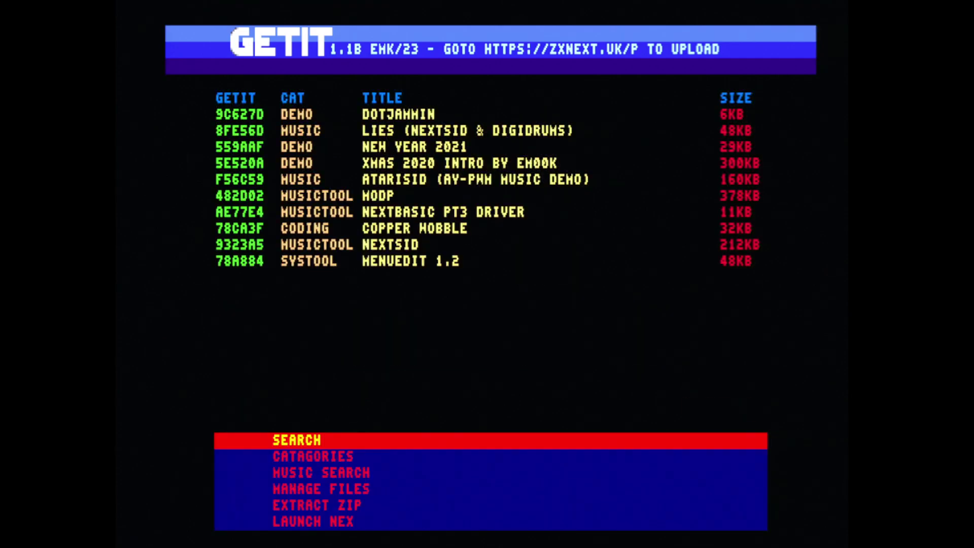
key(Down)
key(Return)
key(Down)
key(Down)
key(Return)
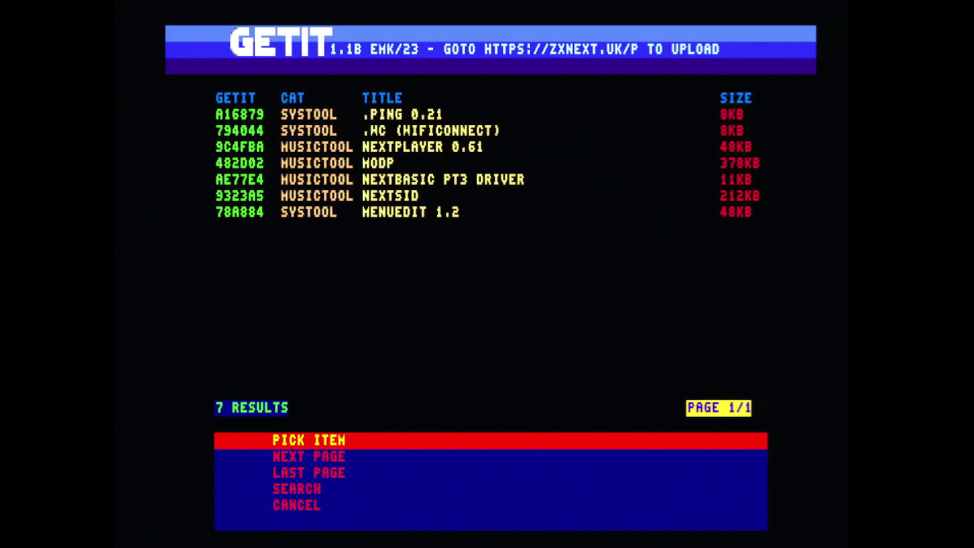
Step: Leave the tools listing and list the titles in the Music category
key(Down)
key(Down)
key(Down)
key(Down)
key(Return)
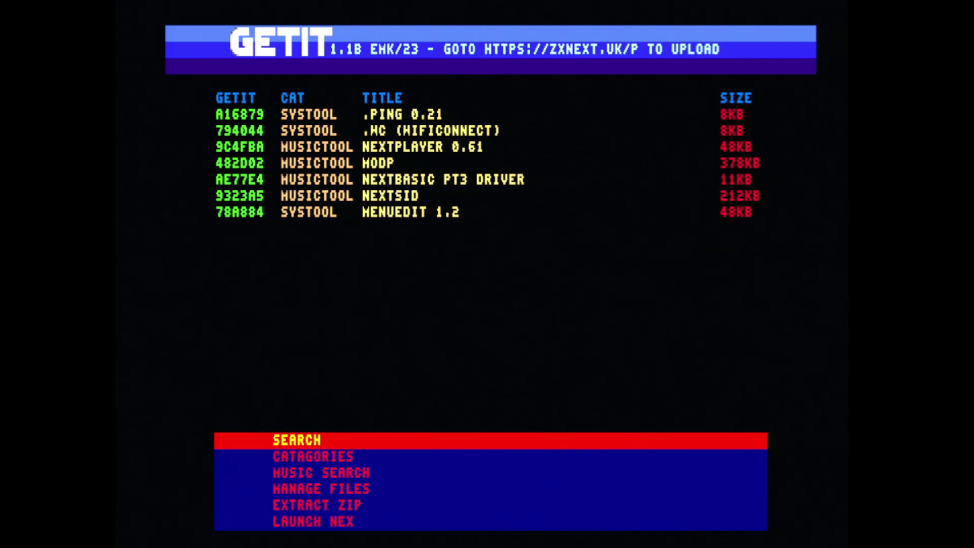
key(Down)
key(Down)
key(Up)
key(Return)
key(Down)
key(Down)
key(Down)
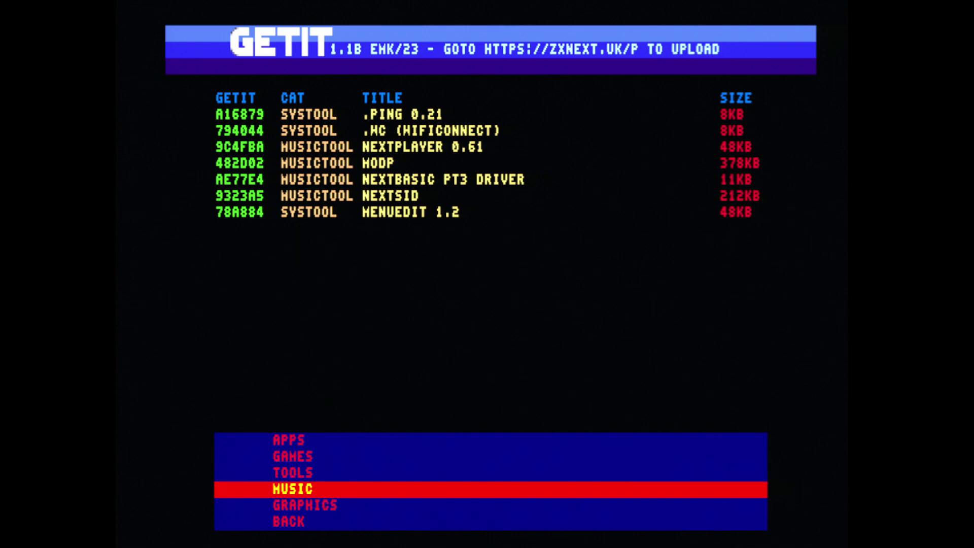
key(Return)
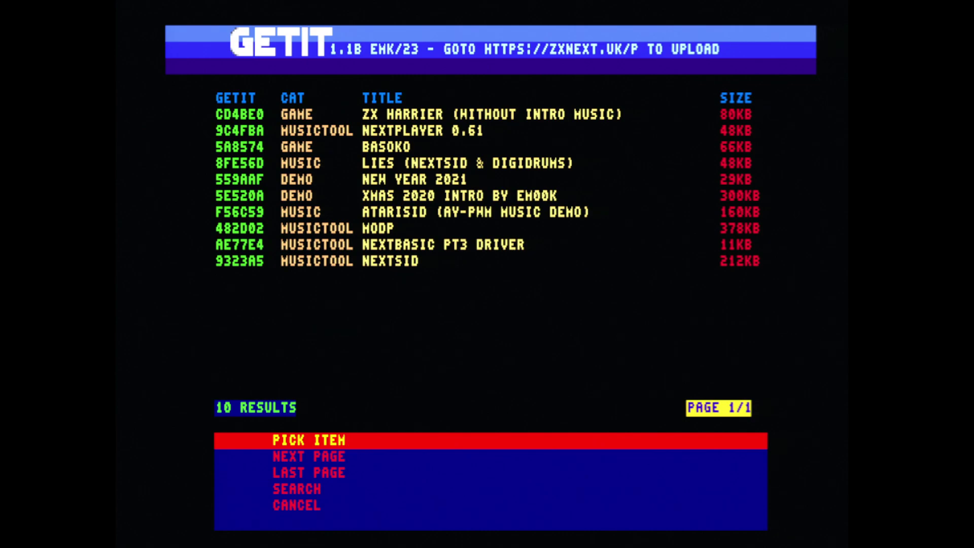
Step: View the details of the XMAS 2020 INTRO demo, then return to the music listing without downloading
key(Return)
key(Down)
key(Down)
key(Down)
key(Down)
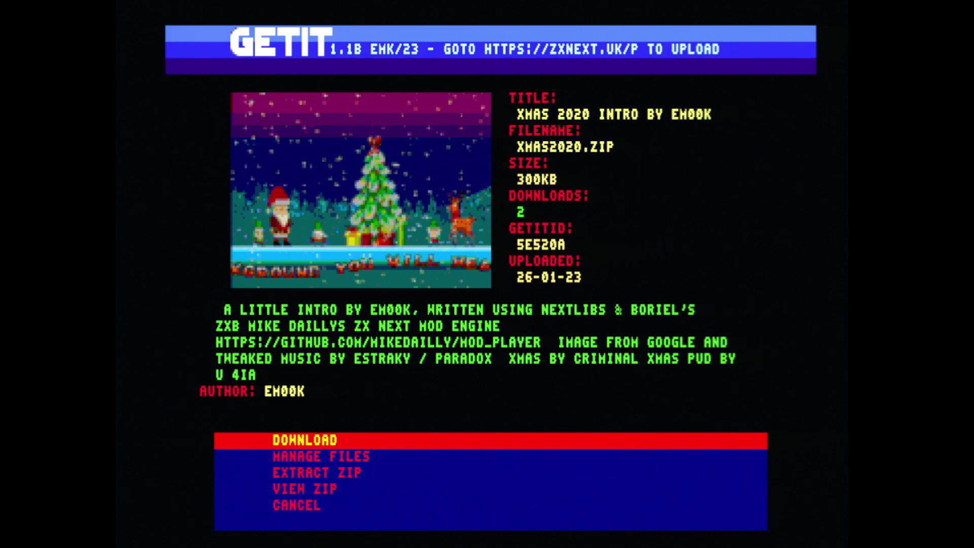
key(Down)
key(Down)
key(Down)
key(Down)
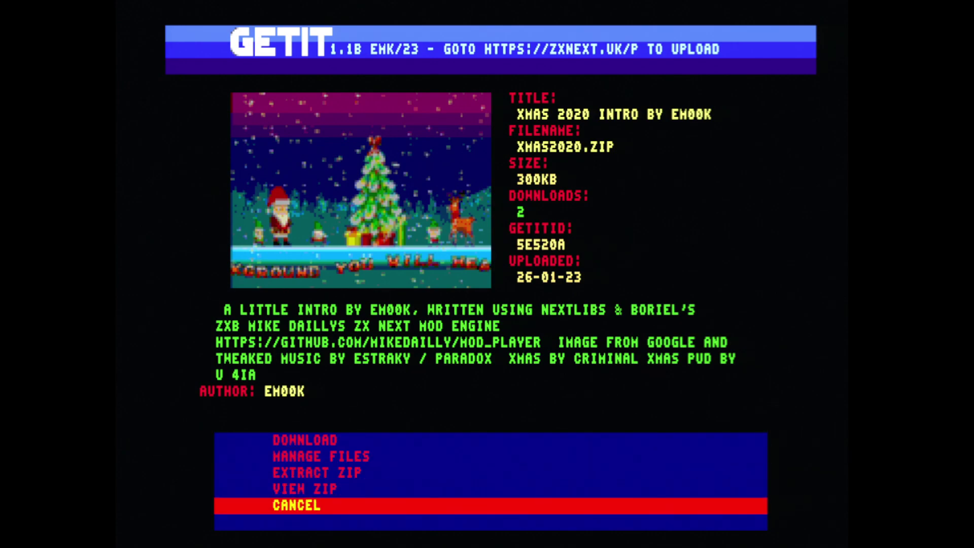
key(Return)
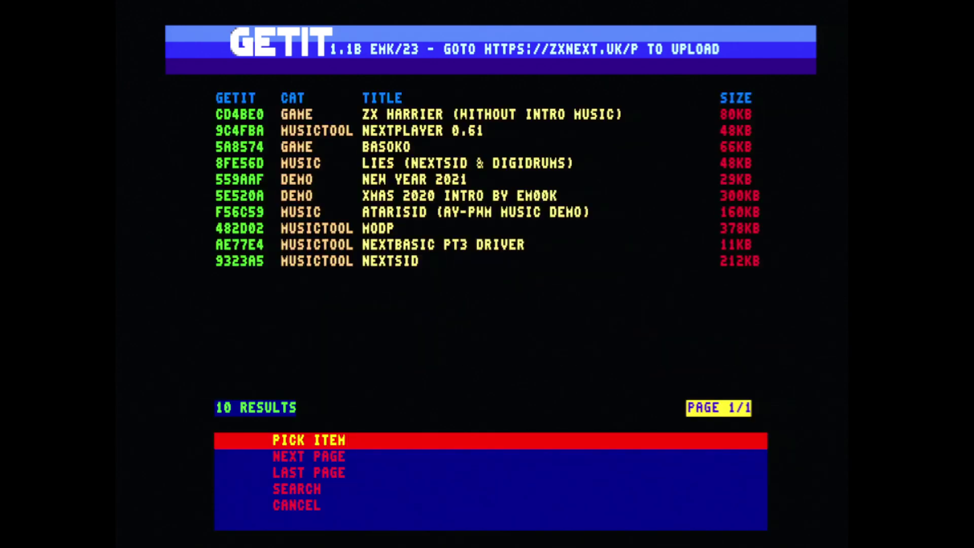
Step: Leave the music listing and search the library with a blank query
key(Down)
key(Down)
key(Down)
key(Down)
key(Return)
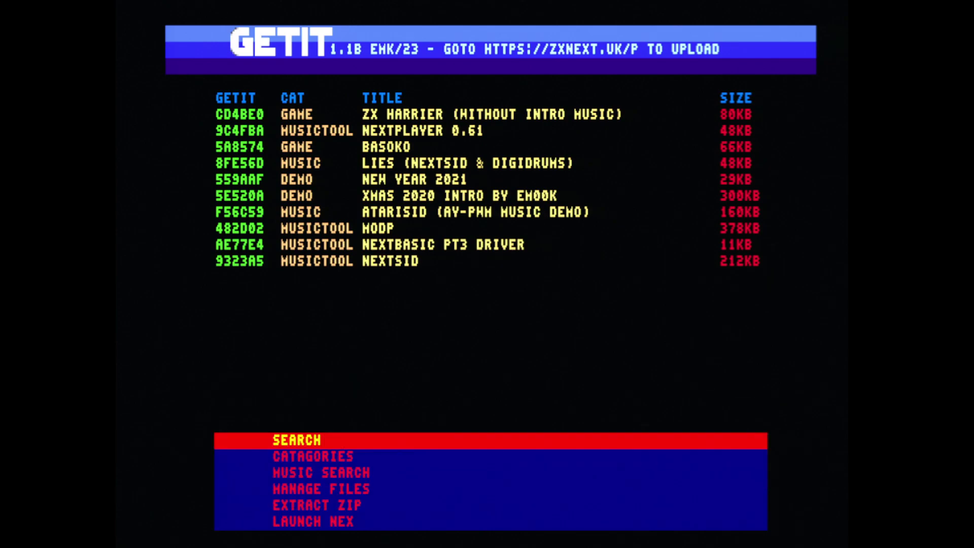
key(Return)
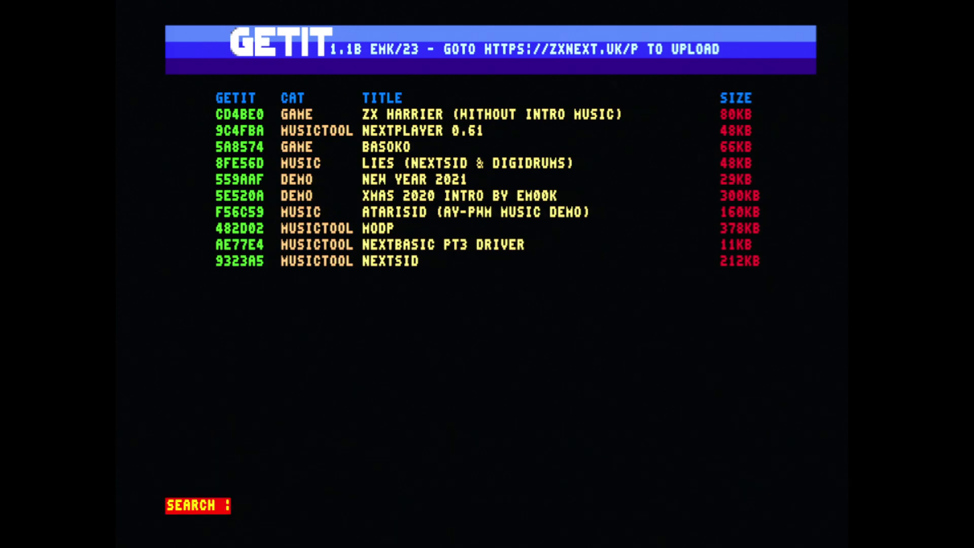
key(Return)
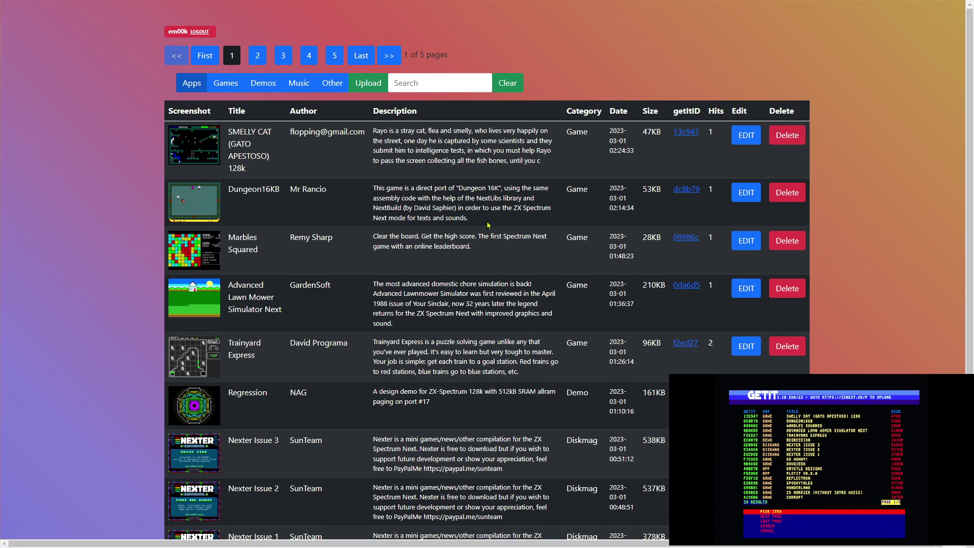
scroll(487, 224, down, 1)
scroll(375, 147, up, 1)
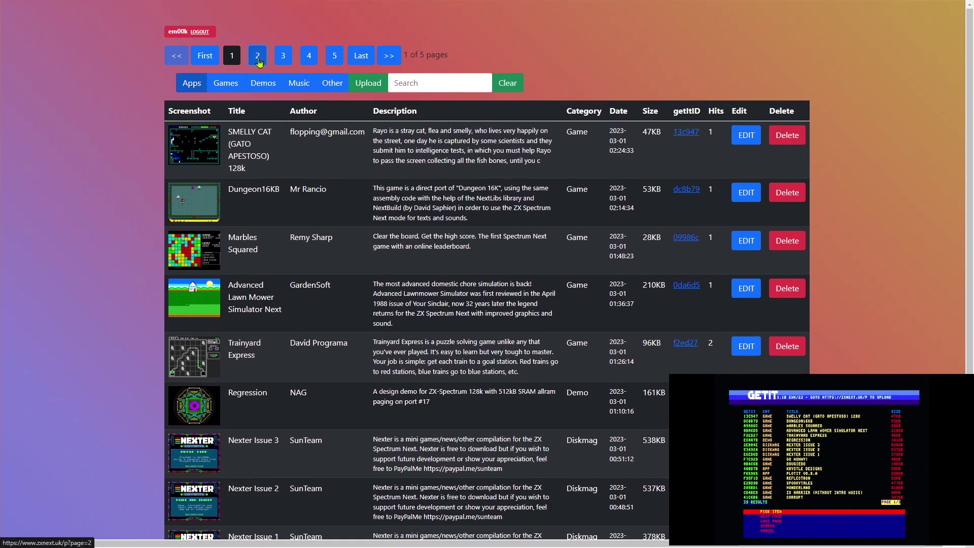
Step: Go to page 3 of the website's title listing and look through its entries
click(258, 60)
click(287, 64)
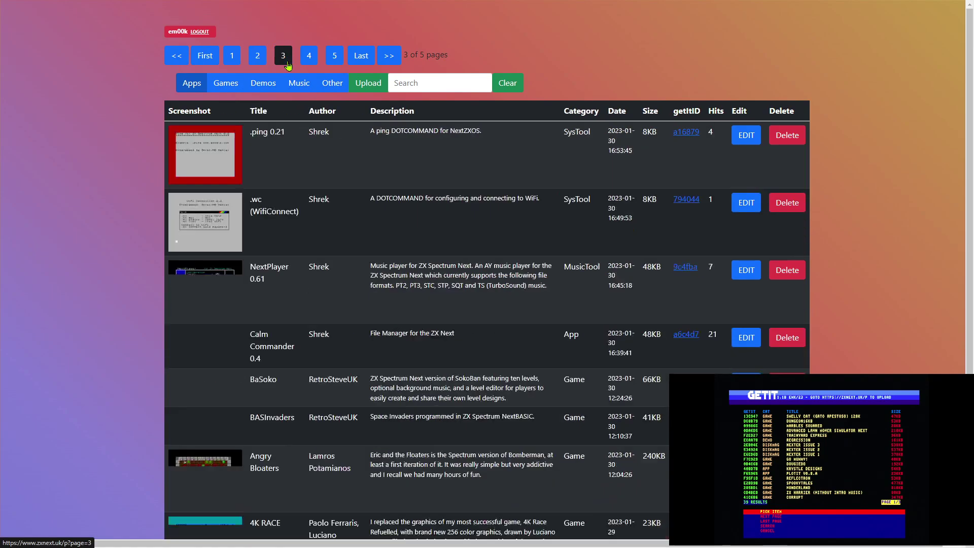
scroll(326, 172, down, 4)
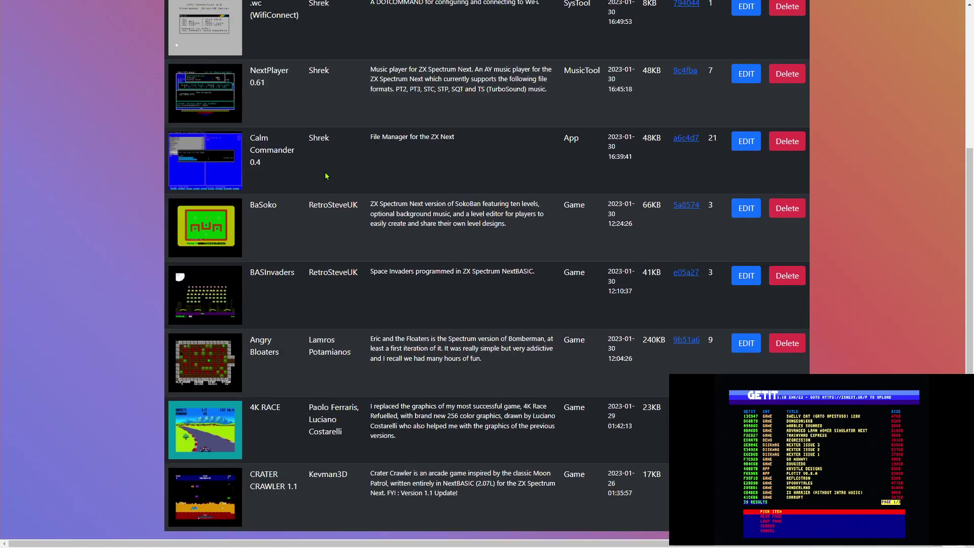
scroll(326, 176, up, 4)
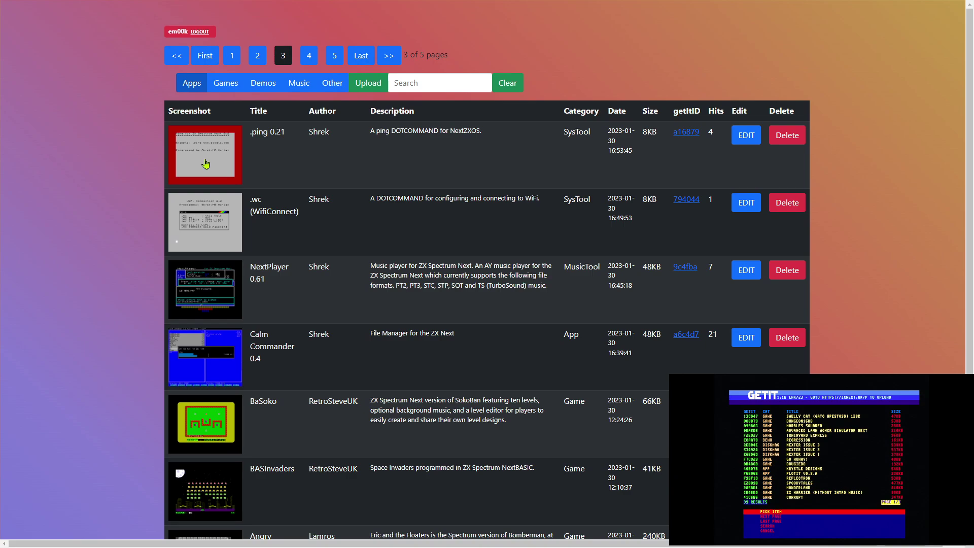
Step: View the detail pages of .ping 0.21 and Advanced Lawn Mower Simulator Next, returning to the first page of the full listing after each
click(205, 164)
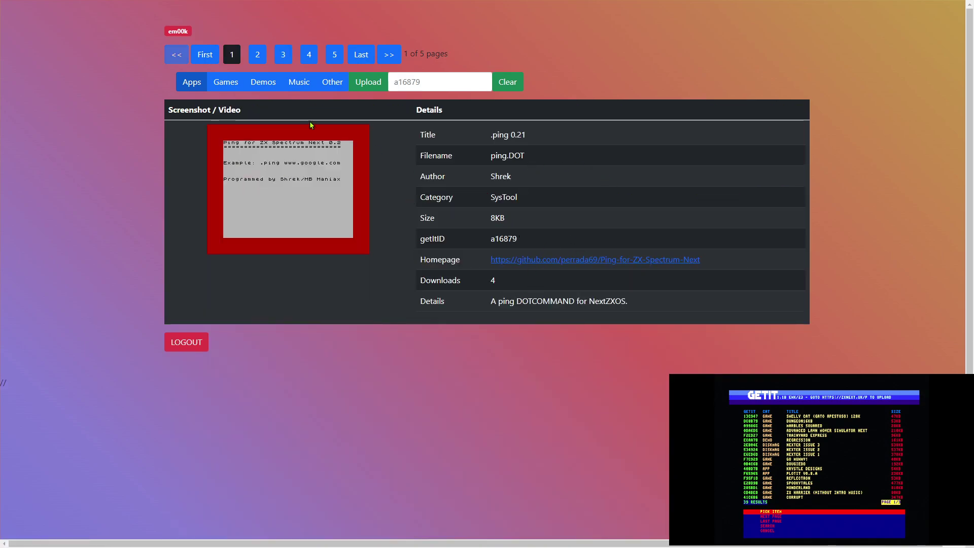
click(233, 56)
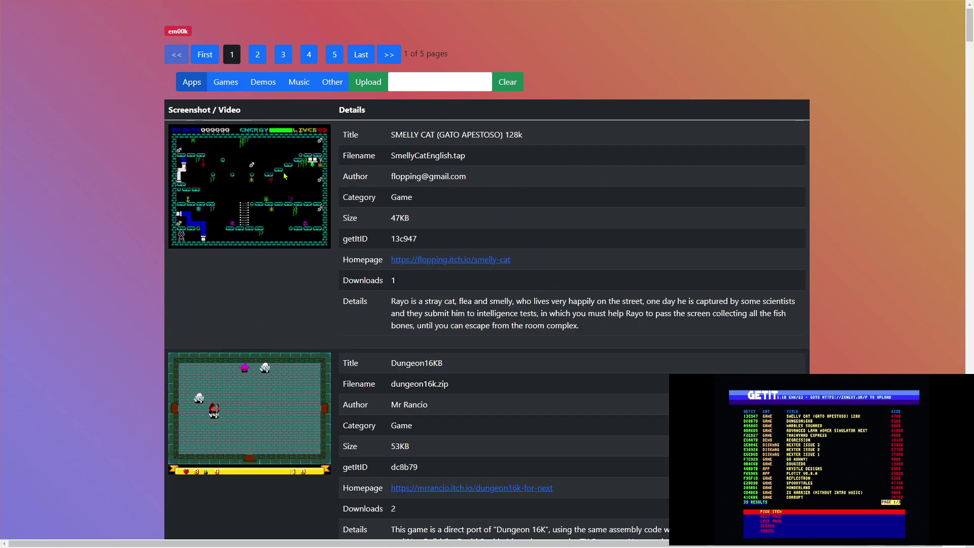
click(507, 82)
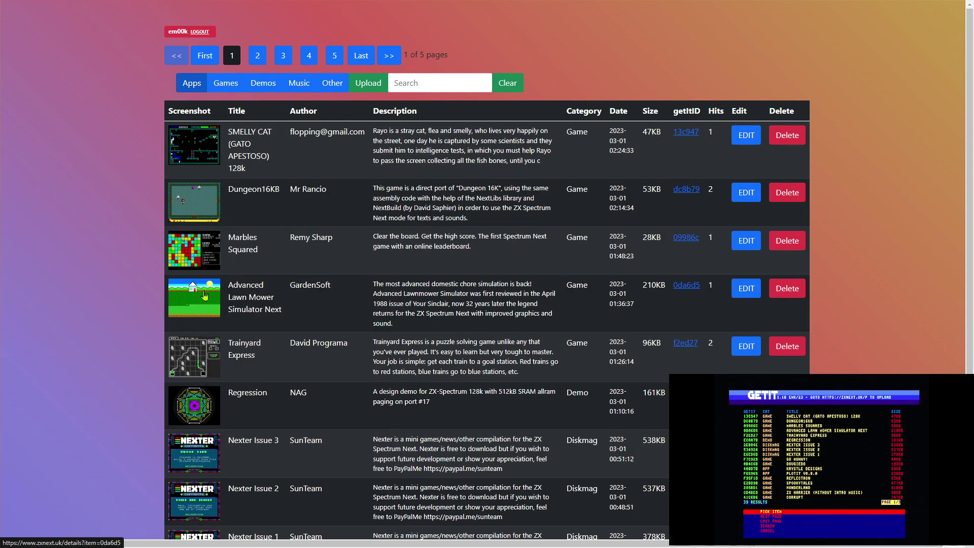
click(205, 296)
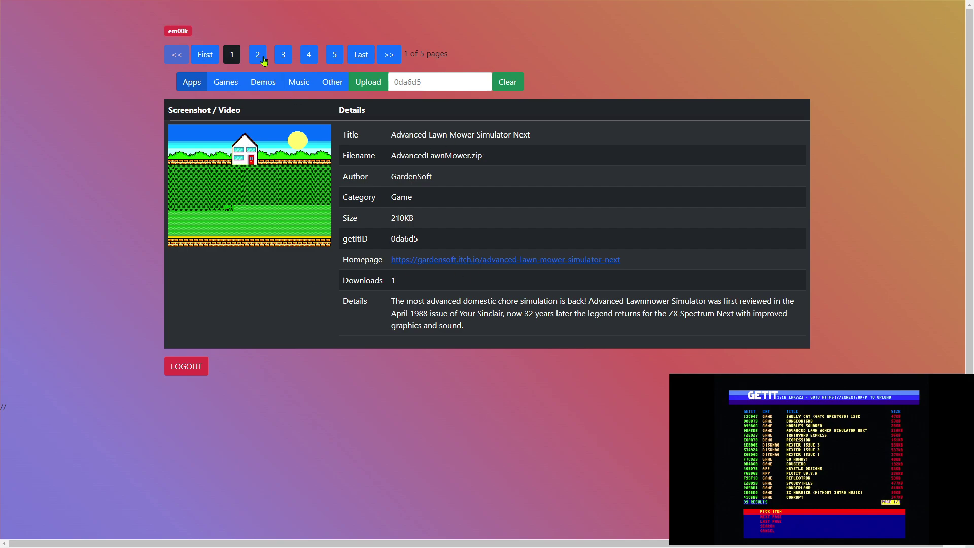
click(231, 55)
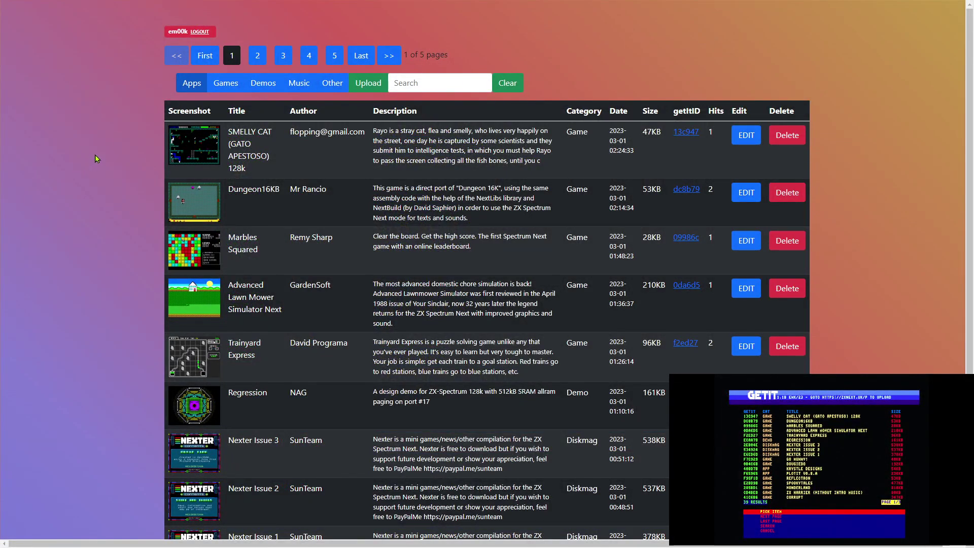
Step: Start a new upload on the website with the title "Beast Demo" and enter the author's name
click(369, 85)
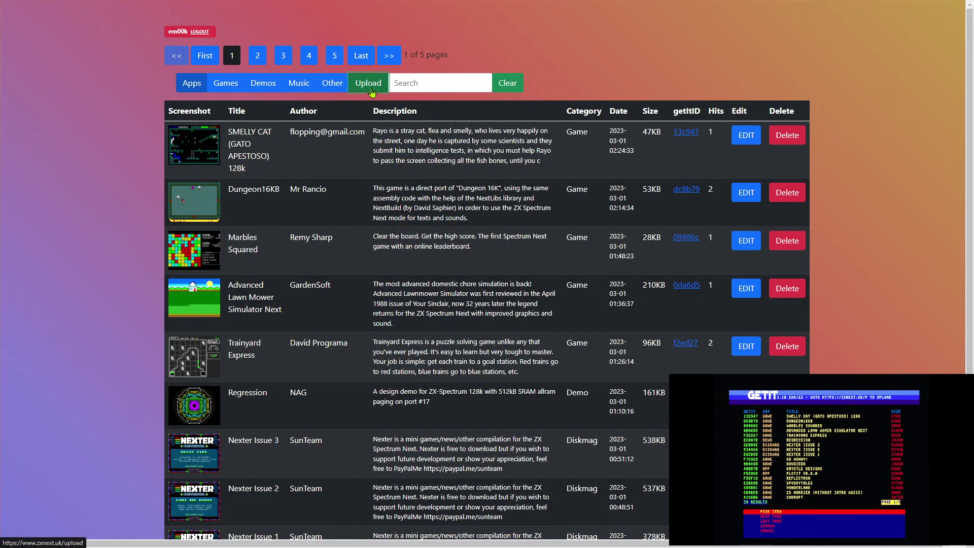
click(352, 46)
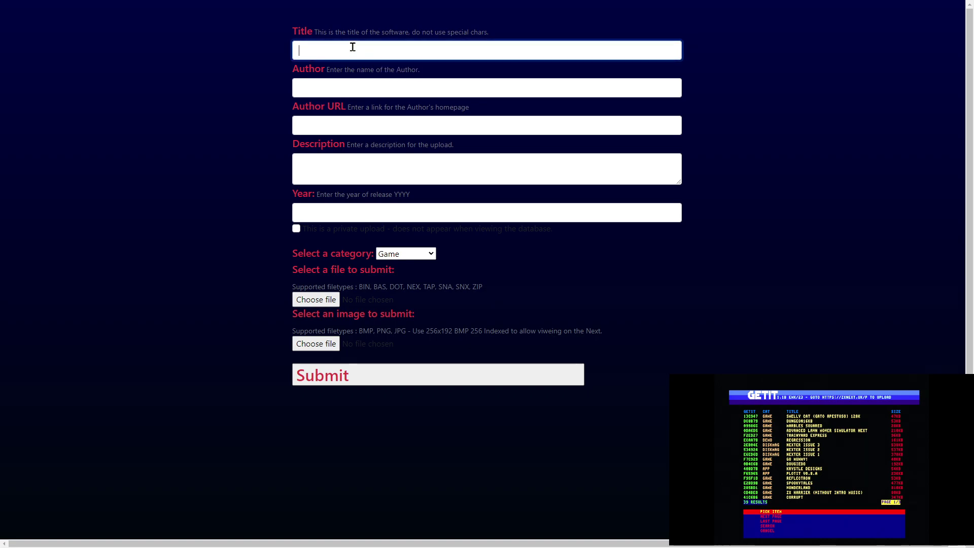
text(Beast Demo)
key(Tab)
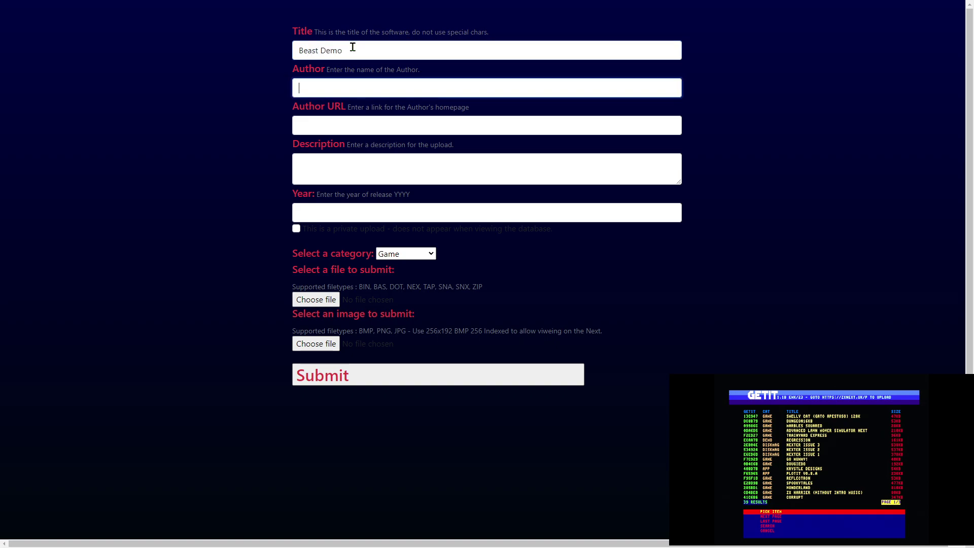
text(Mi)
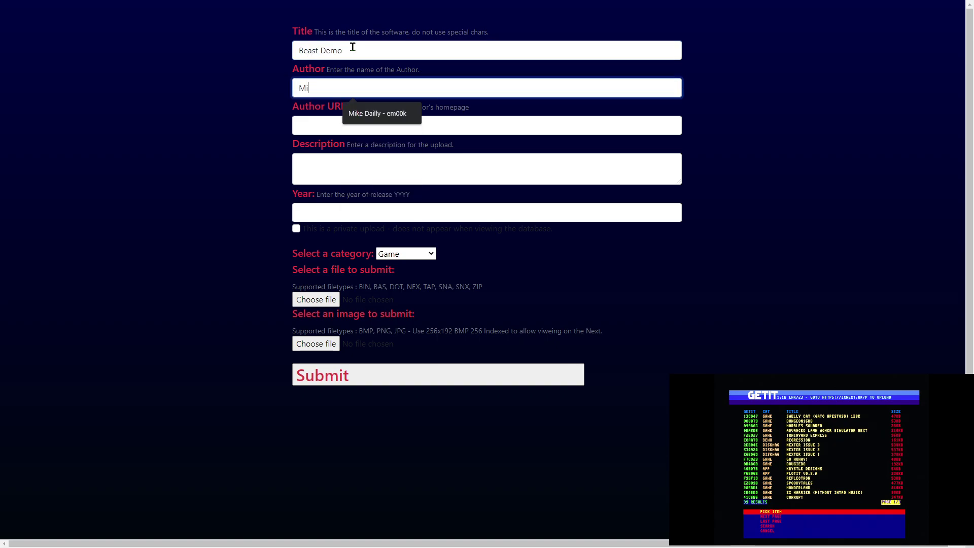
text(ke Dail)
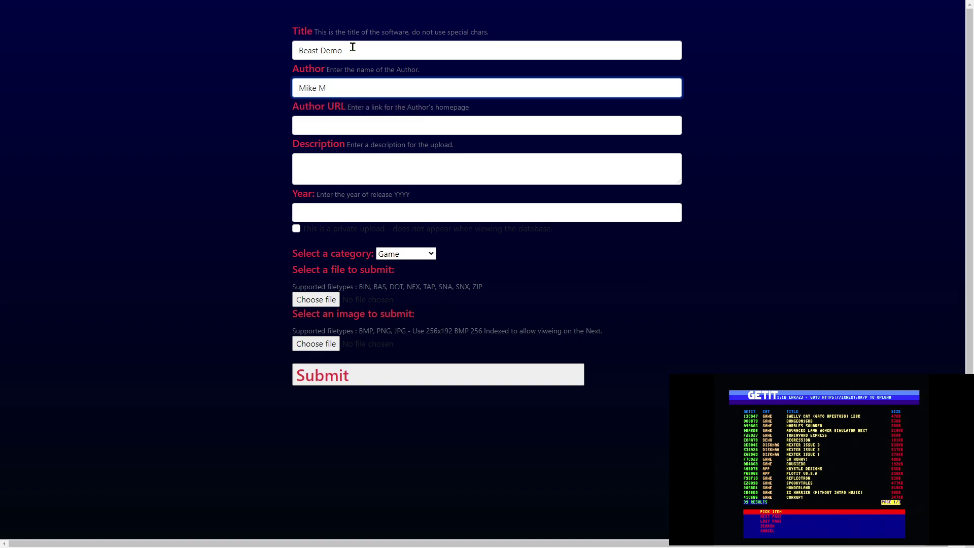
text(ly)
key(Tab)
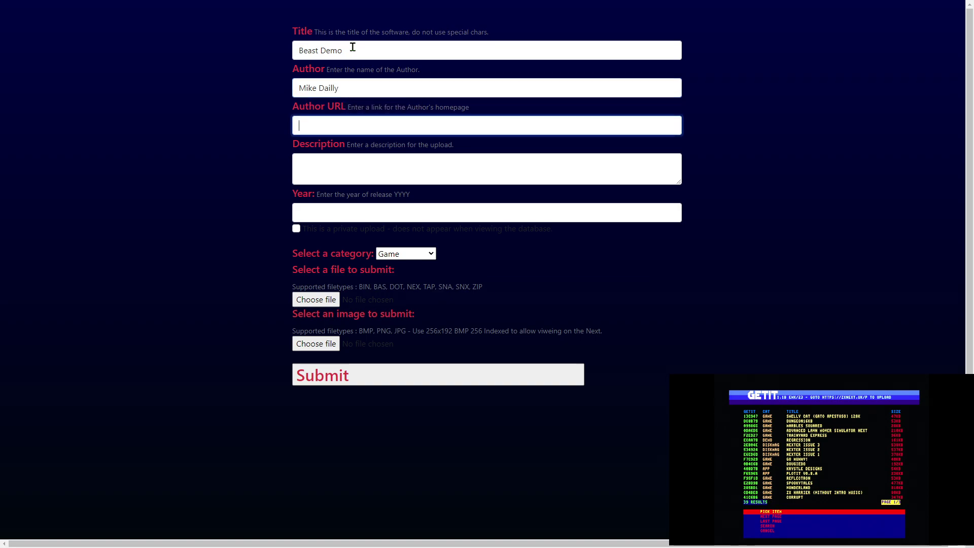
Step: Set the upload's author URL to cspect.org and its description to "Demo of Shadow of the Beast intro"
text(cspect.)
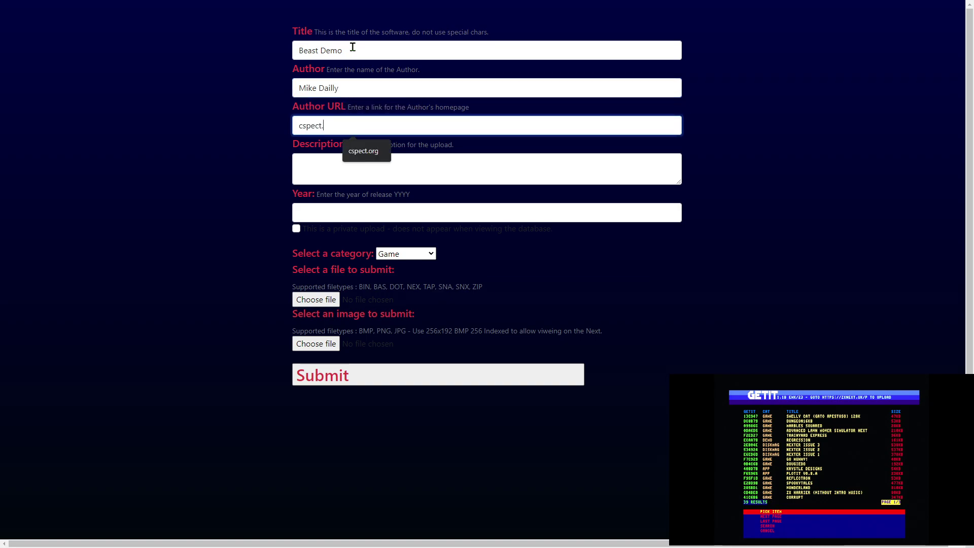
text(org)
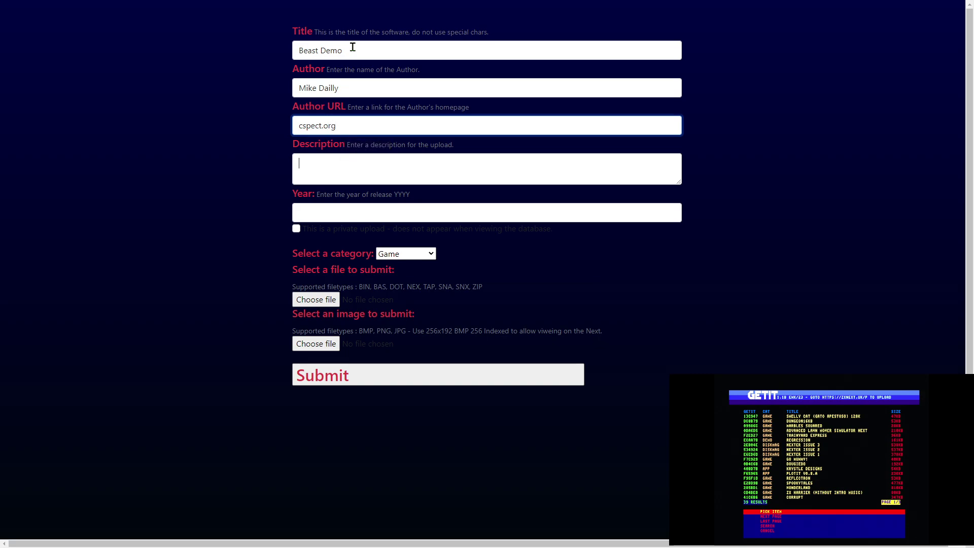
key(Tab)
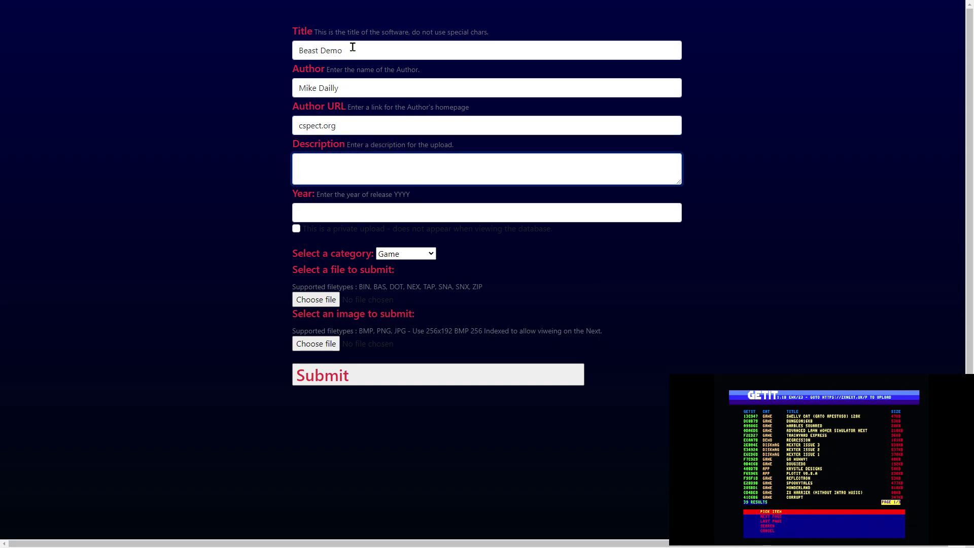
text(Demo of Shadow of the Beast intro)
key(Tab)
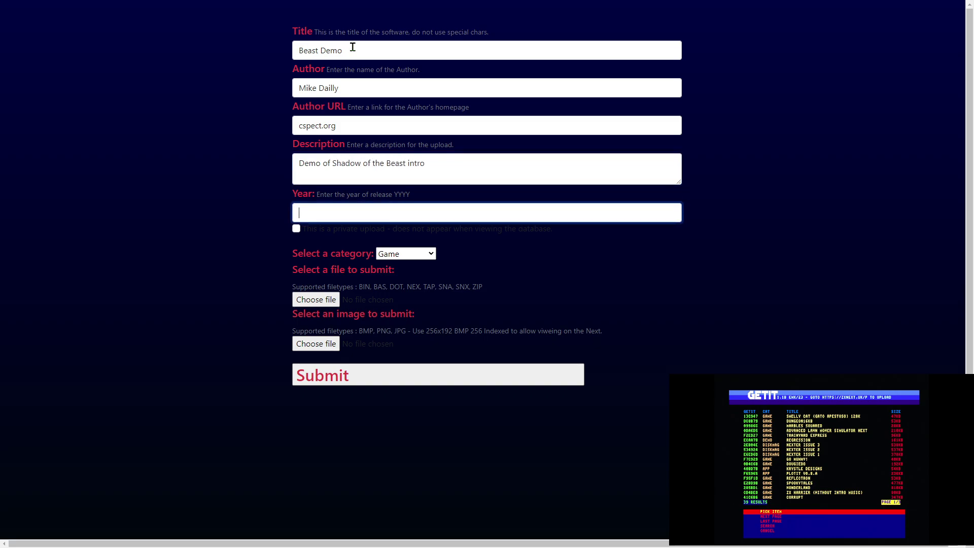
Step: Set the upload's release year to 2020 and its category to Demo
text(2022)
key(BackSpace)
text(0)
click(405, 254)
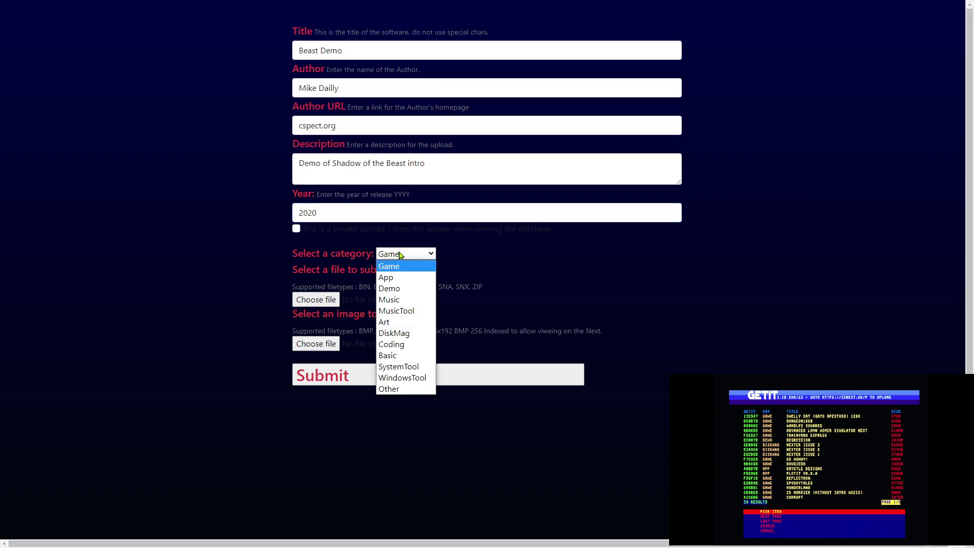
click(391, 288)
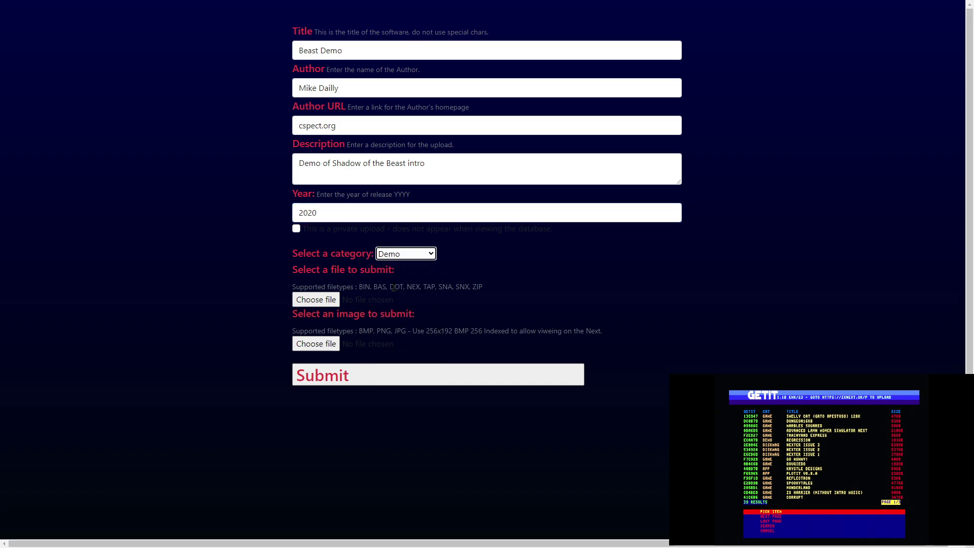
Step: Attach beast.nex from the Testupload folder as the software file to submit
click(333, 300)
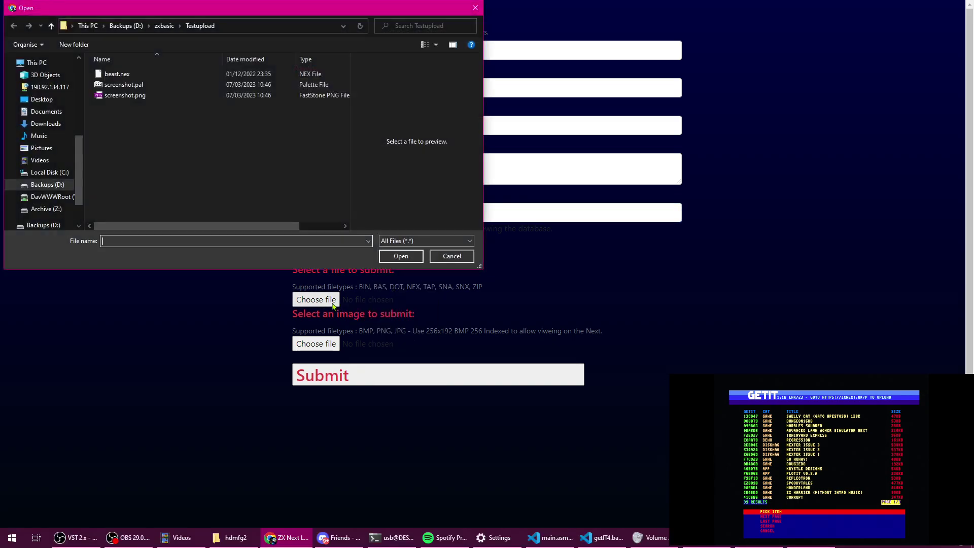
click(125, 78)
mouse_move(201, 224)
mouse_down()
mouse_move(226, 224)
mouse_move(202, 224)
mouse_up()
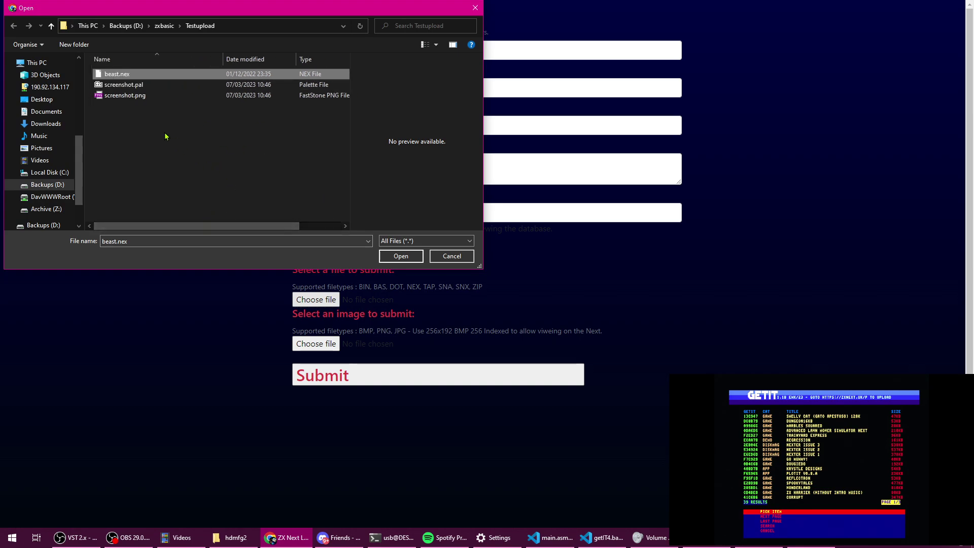
click(317, 226)
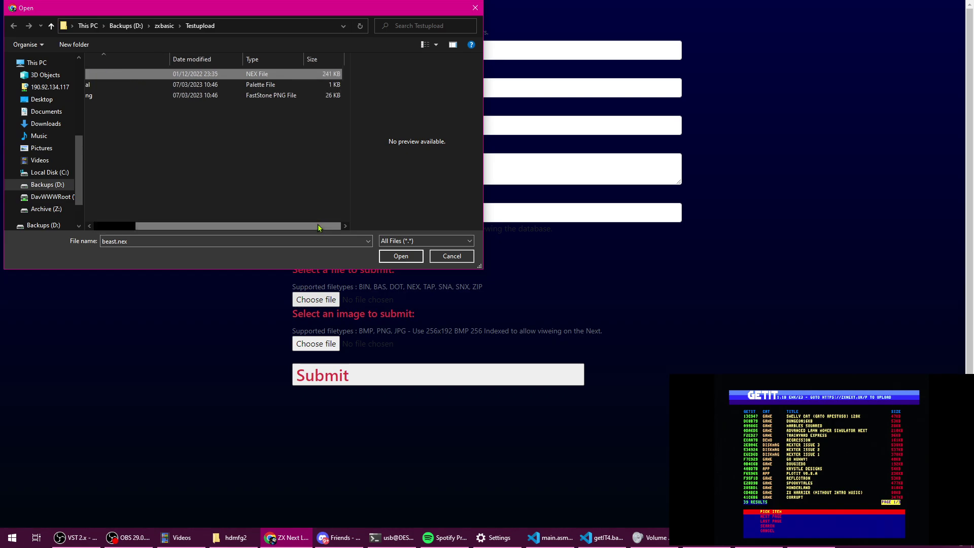
drag(318, 228, 206, 228)
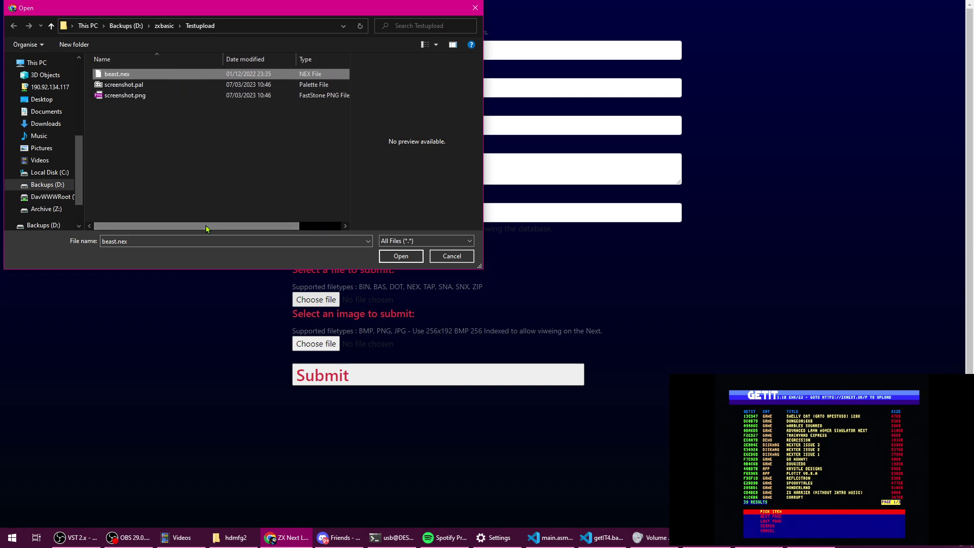
click(398, 257)
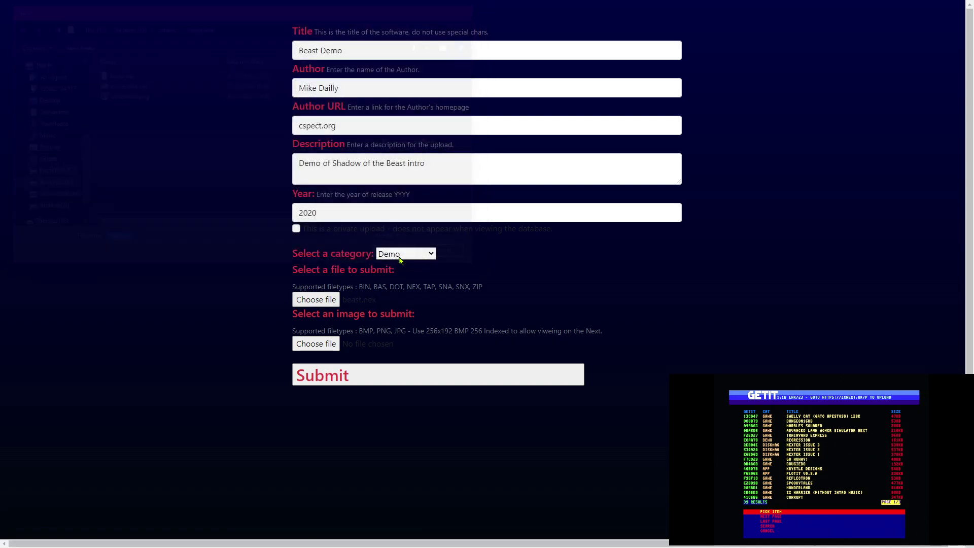
Step: Attach screenshot.png as the upload's image and submit the form
click(319, 349)
click(129, 96)
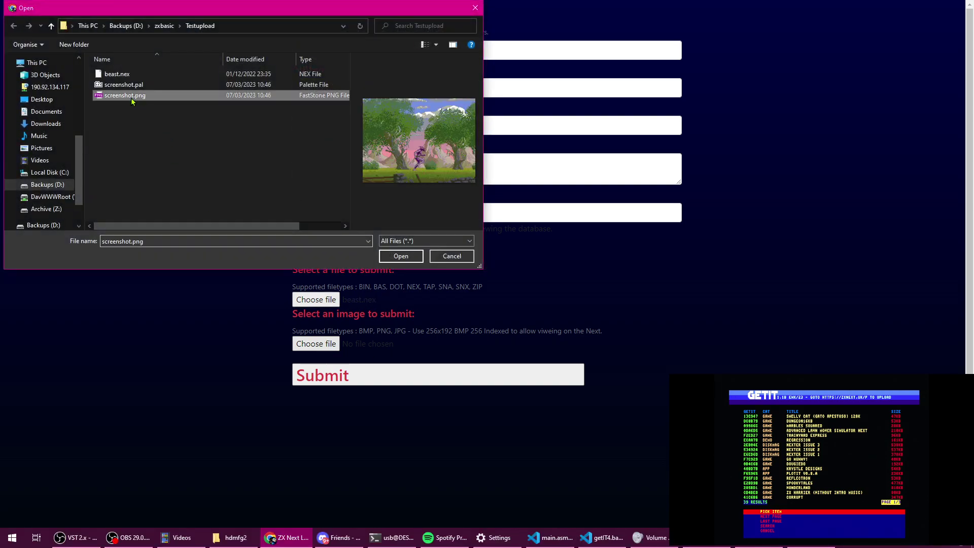
click(401, 256)
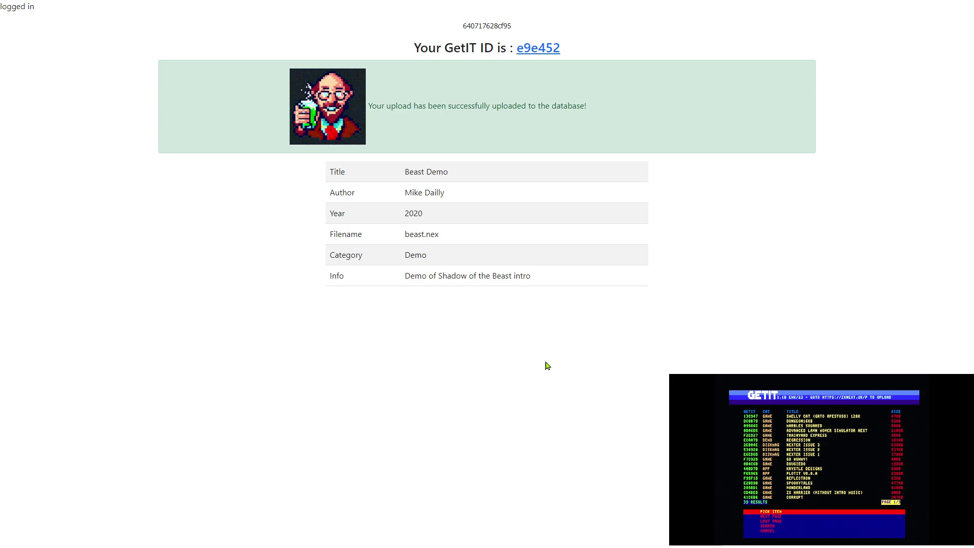
Step: View the uploaded Beast Demo's detail page through its GetIT ID link, then return to the full listing
click(537, 51)
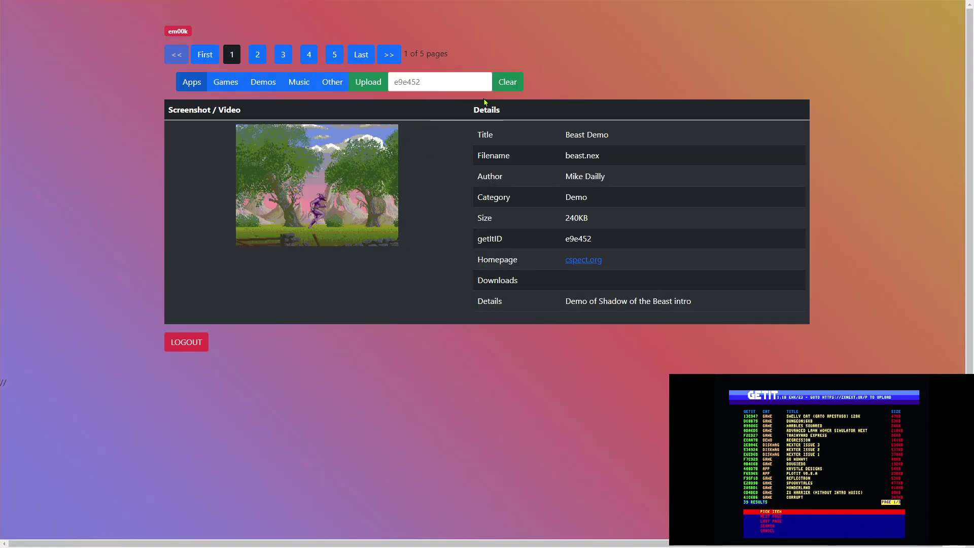
click(505, 85)
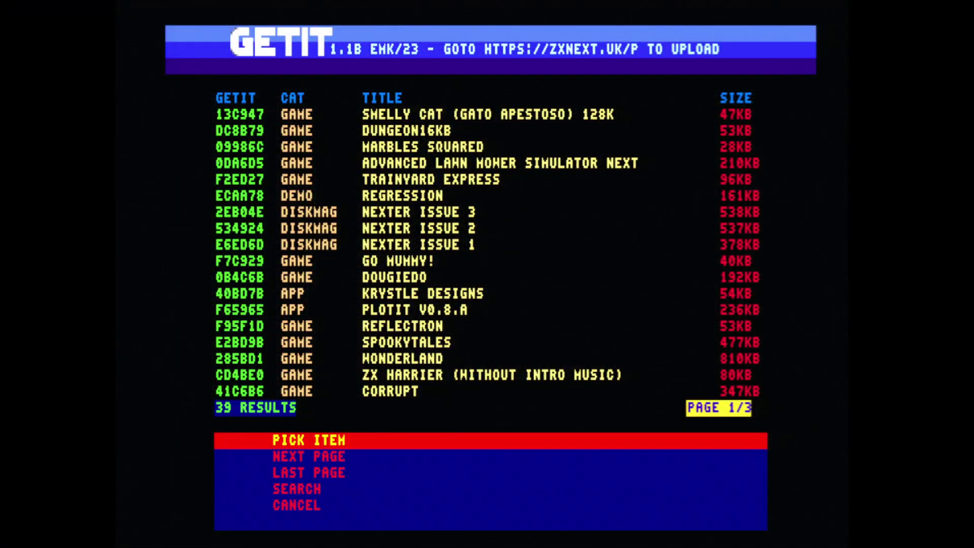
Step: Switch to GetIt on the Next, leave the old results and search the library with a blank query
key(Down)
key(Down)
key(Down)
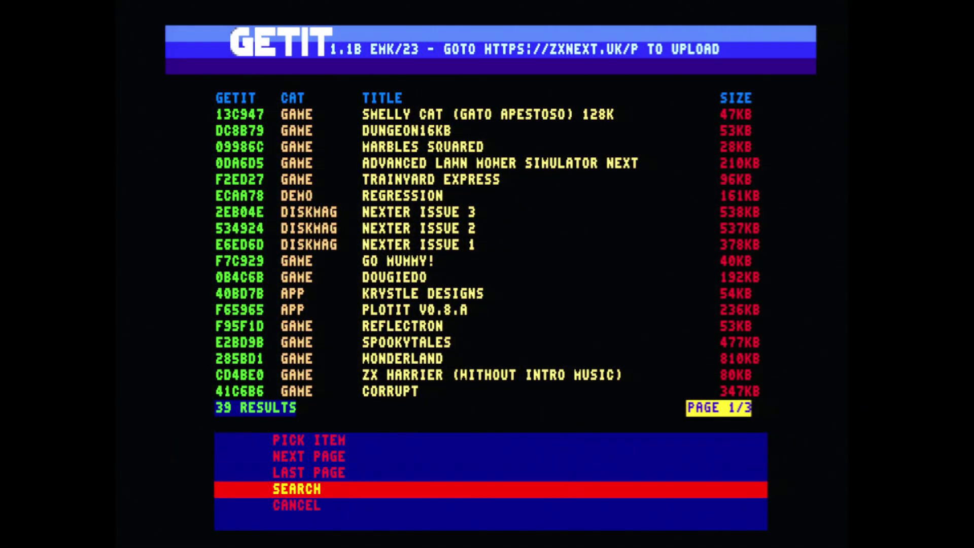
key(Down)
key(Return)
key(Return)
key(Return)
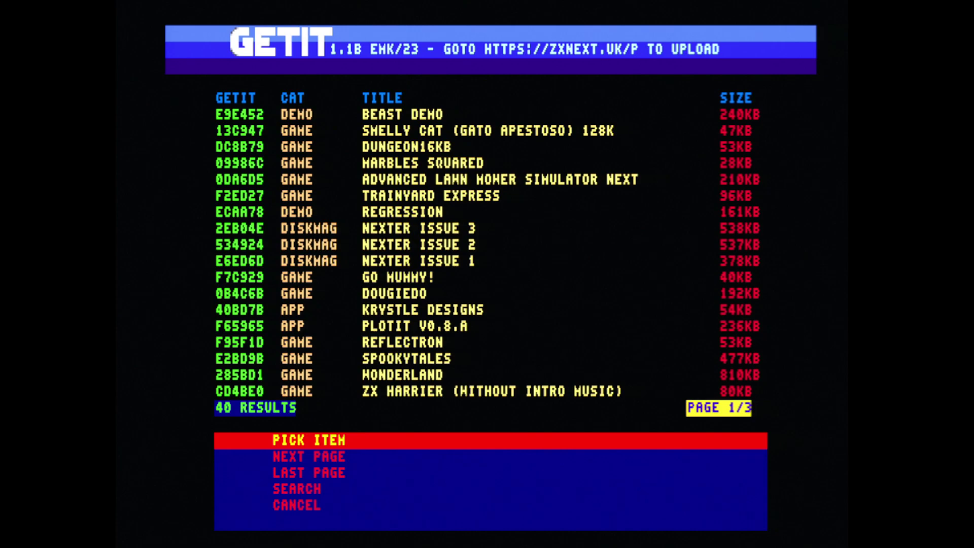
Step: View the details of Beast Demo and download beast.nex
key(Return)
key(Return)
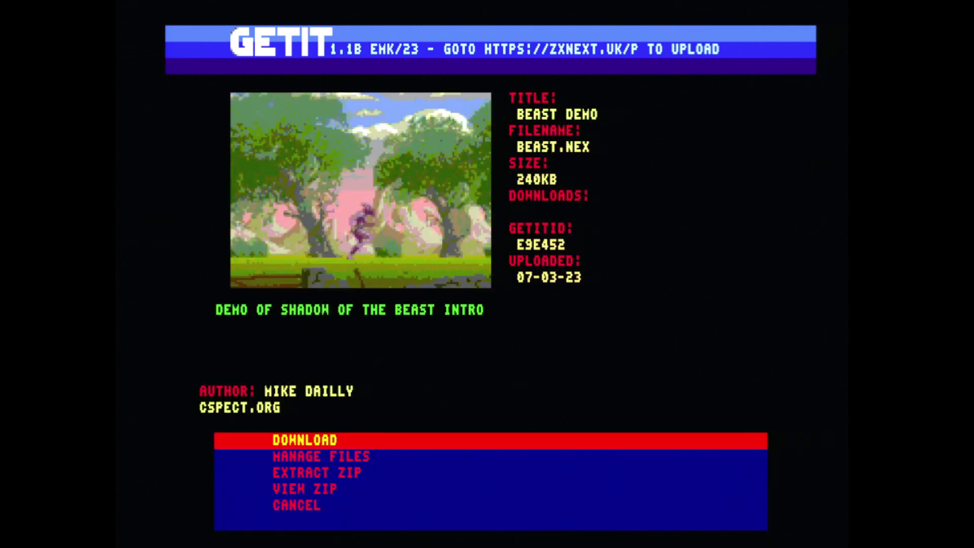
key(Return)
key(Return)
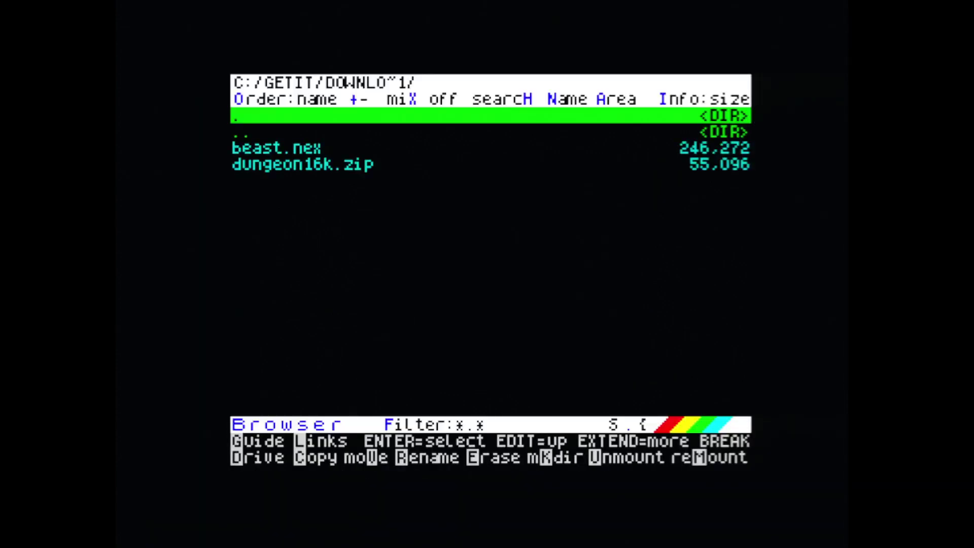
Step: Look through the downloaded files in the GetIt downloads folder in the Browser
key(Down)
key(Down)
key(Down)
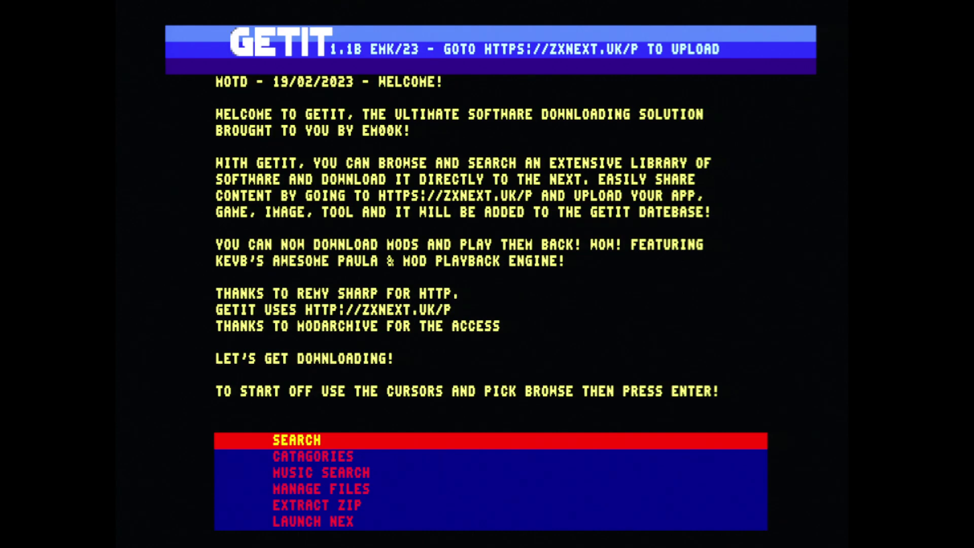
Step: Search the music library for CHIP
key(Down)
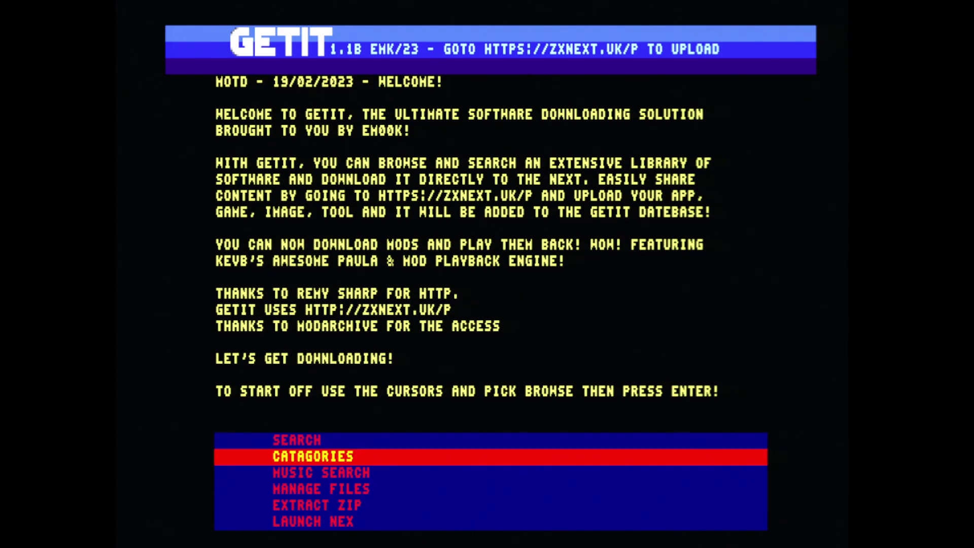
key(Down)
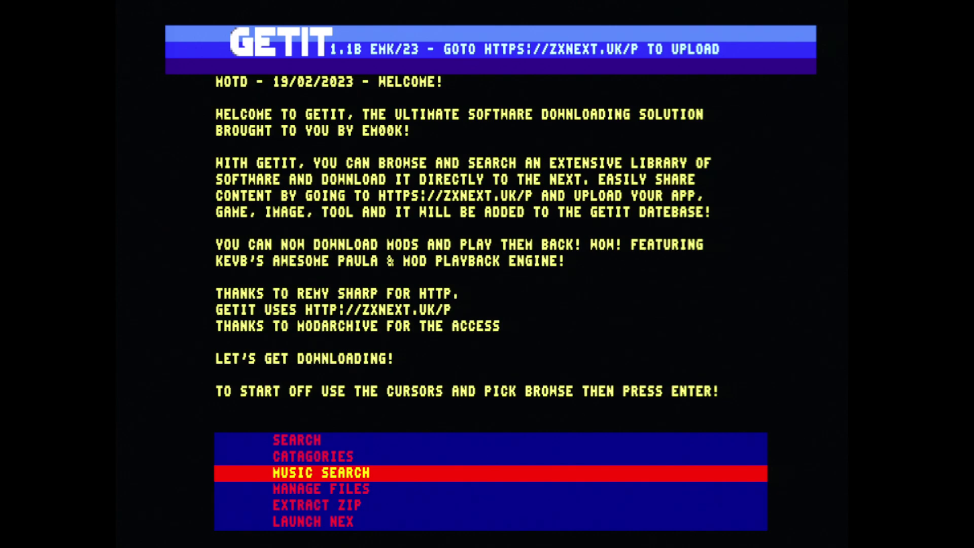
key(Return)
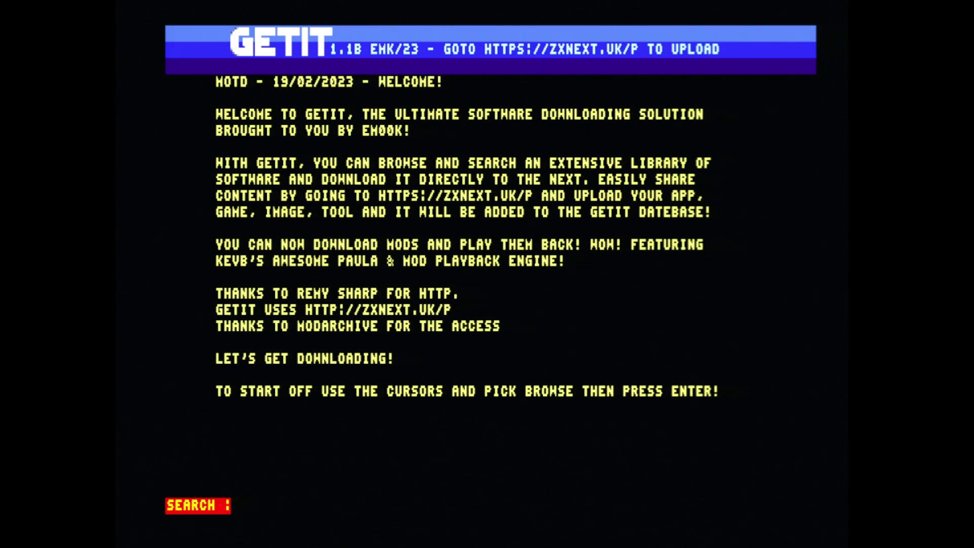
text(CHU)
key(BackSpace)
text(IP)
key(Return)
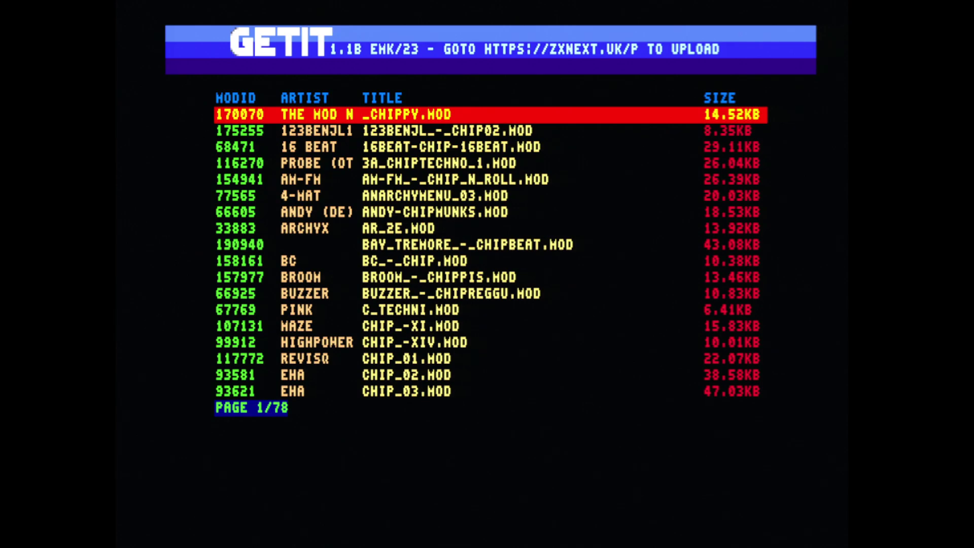
Step: Check the second page of music results, return to the first and play 123BENJL_-_CHIP02.MOD
key(Right)
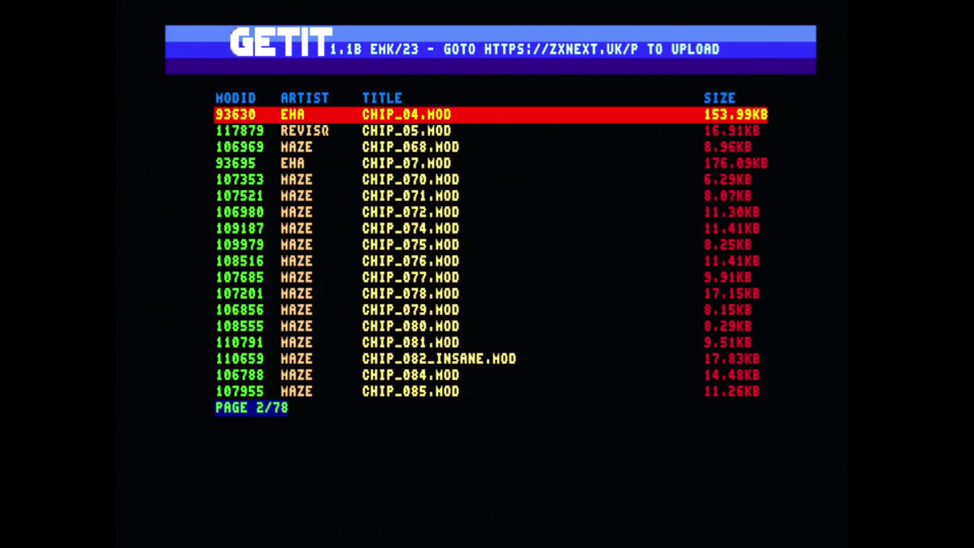
key(Left)
key(Down)
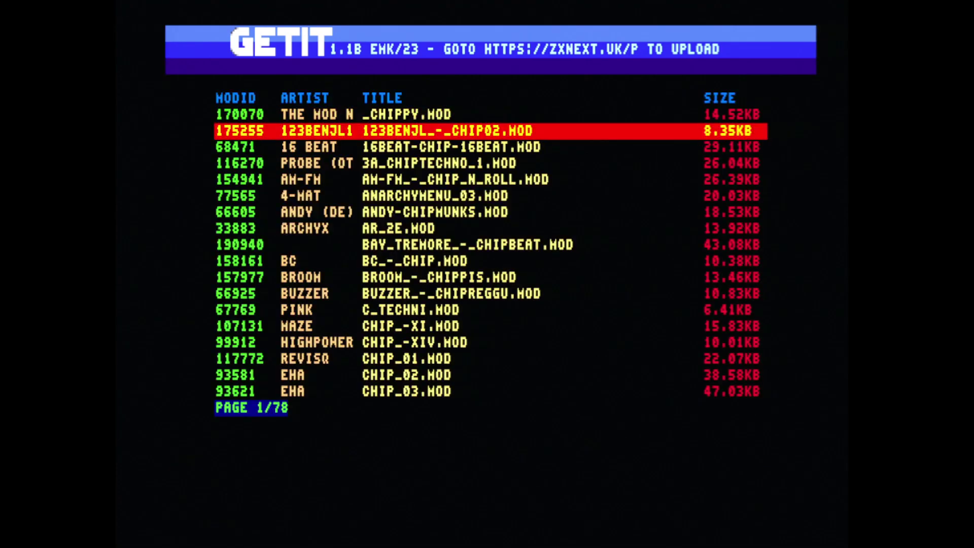
key(Return)
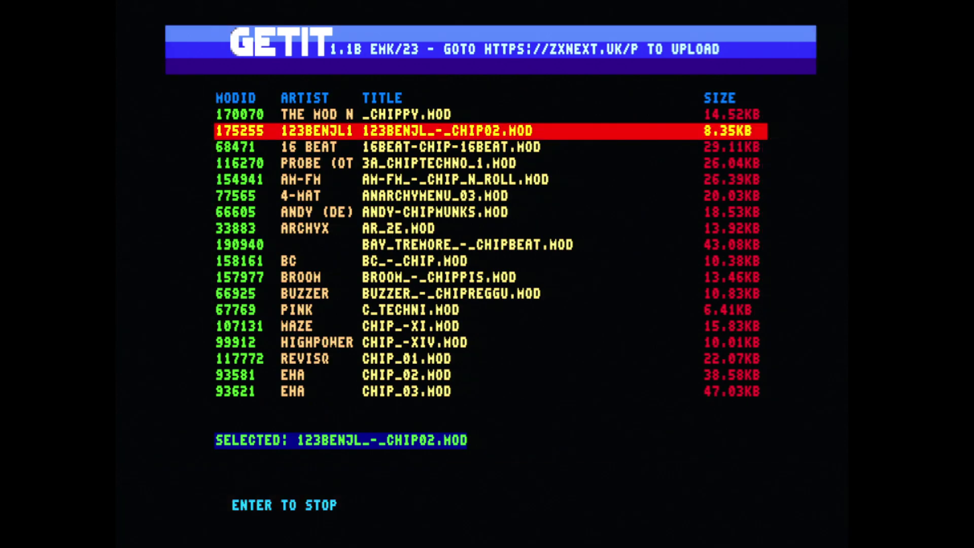
Step: Play 16BEAT-CHIP-16BEAT.MOD from the music results and stop its playback
key(Down)
key(Return)
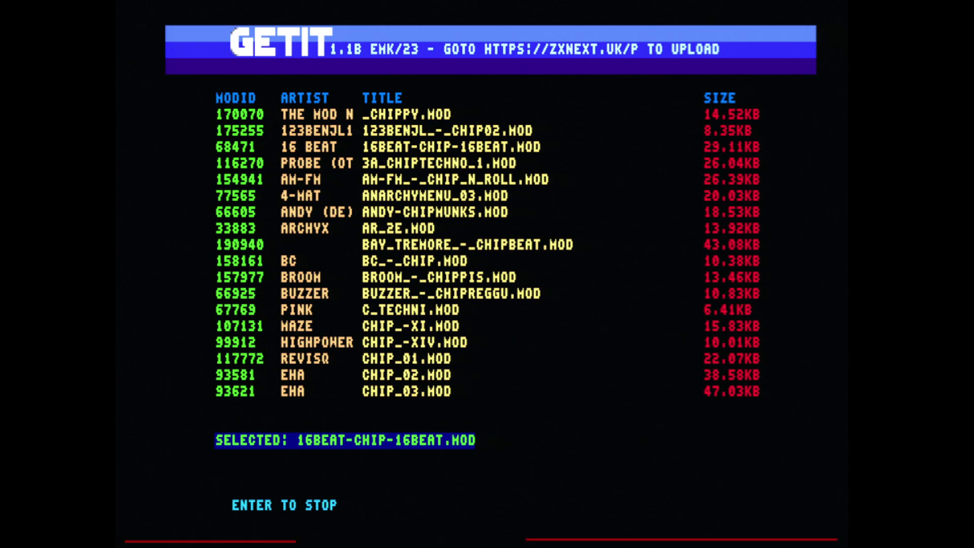
key(Return)
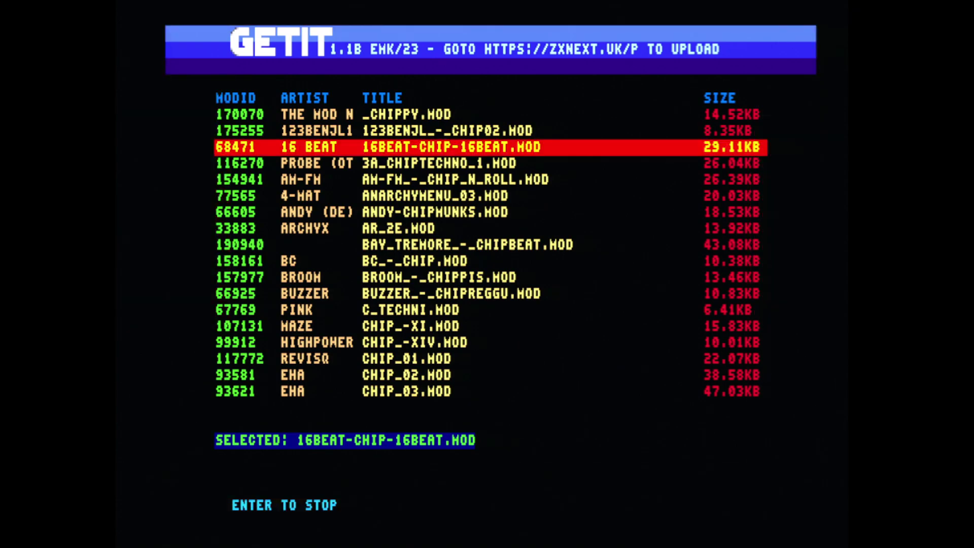
Step: Play AR_2E.MOD from the first page of music results
key(Down)
key(Down)
key(Down)
key(Down)
key(Down)
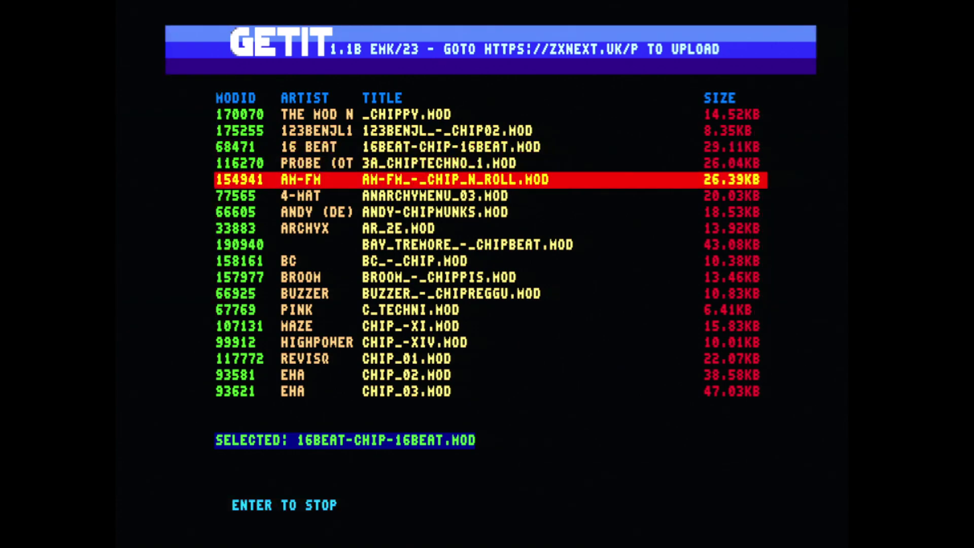
key(Return)
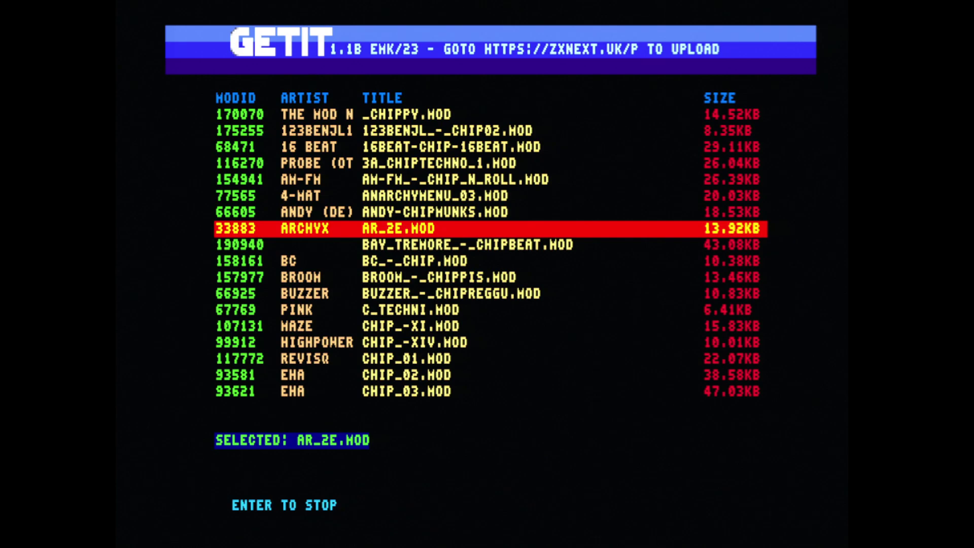
Step: Leave AR_2E.MOD and play ANARCHYMENU_03.MOD from the same results
key(Up)
key(Down)
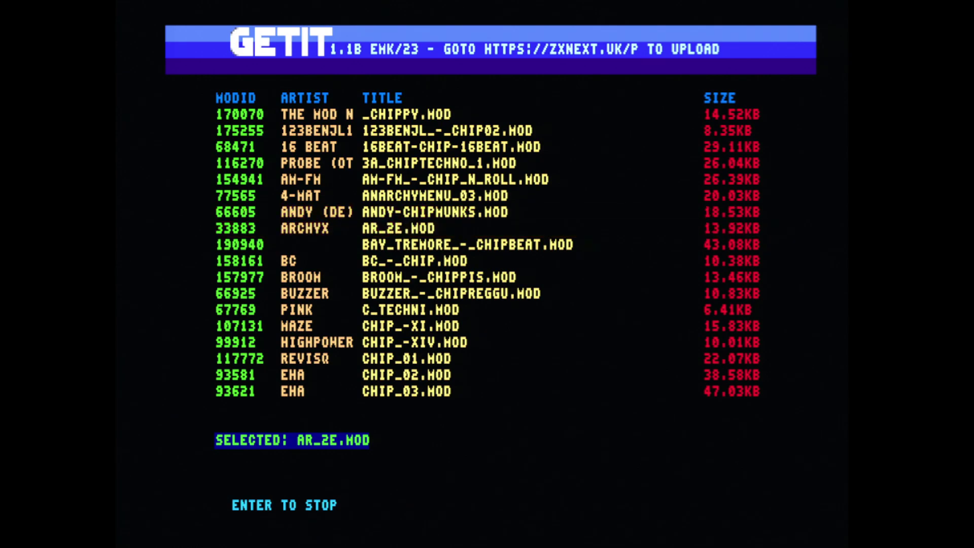
key(Up)
key(Up)
key(Up)
key(Up)
key(Up)
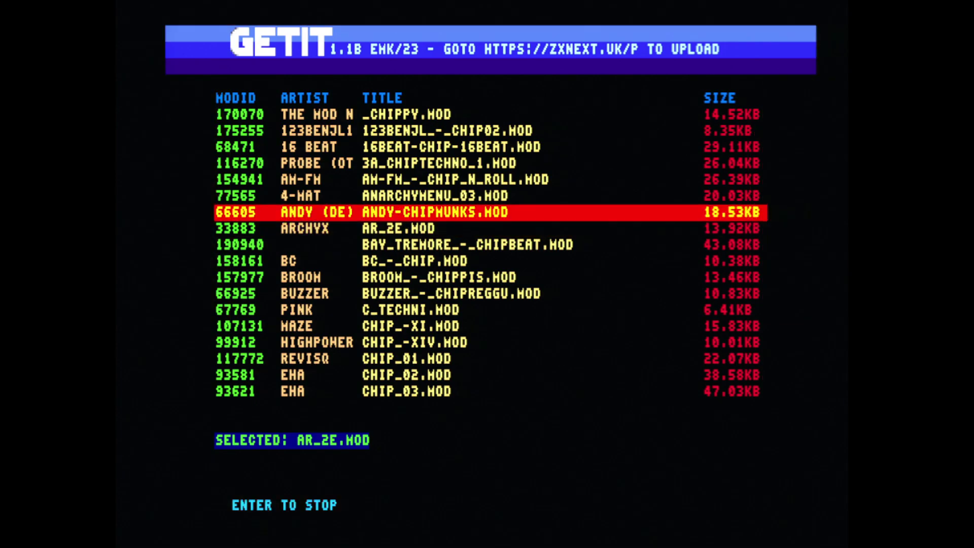
key(Down)
key(Down)
key(Down)
key(Return)
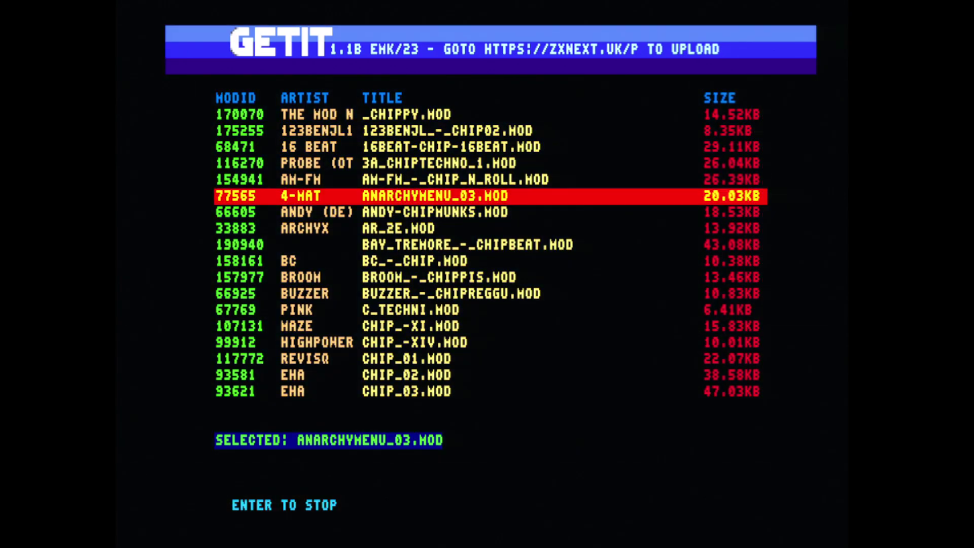
Step: Stop the module, leave its results and run a new music search for @
key(Return)
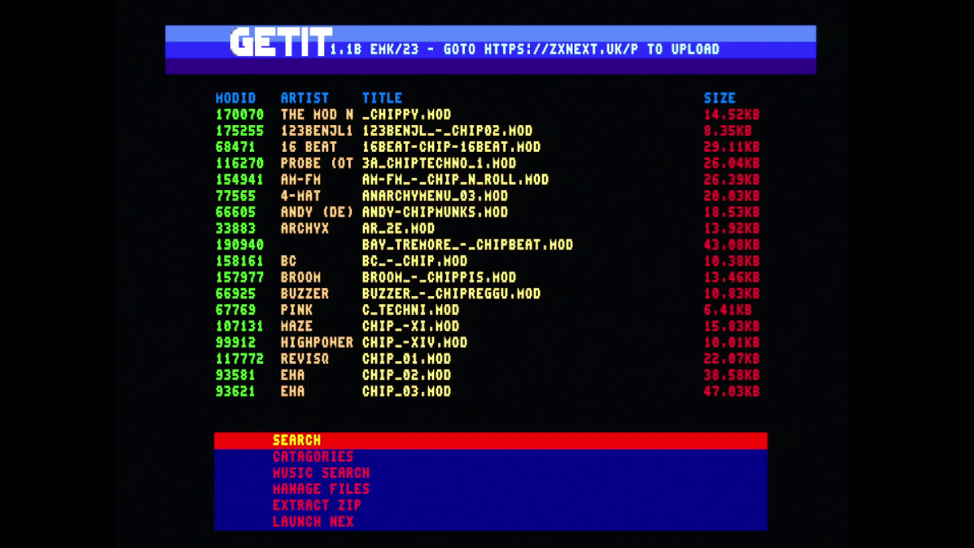
key(Down)
key(Down)
key(Return)
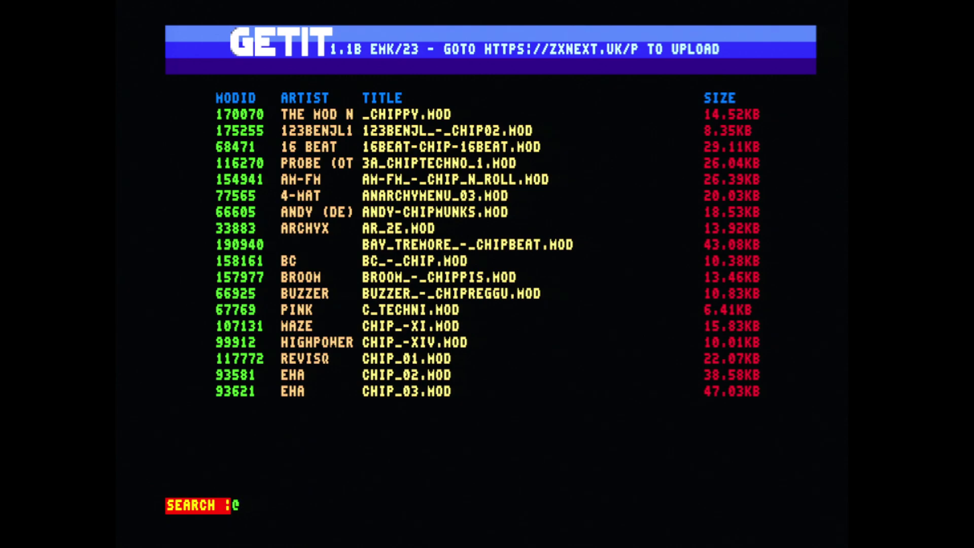
key(Return)
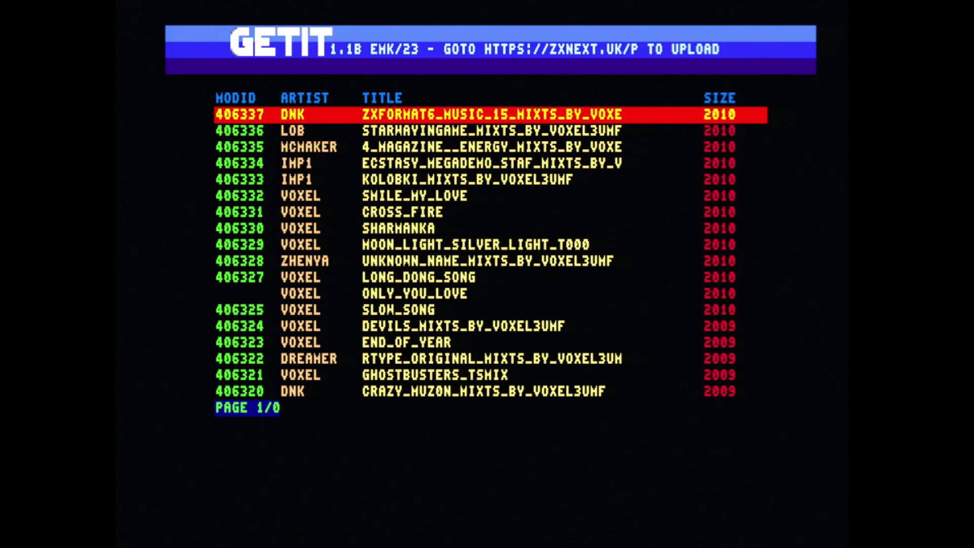
Step: Play the Ecstasy_Megademo_STAF PT3 tune from the new music results
key(Down)
key(Down)
key(Down)
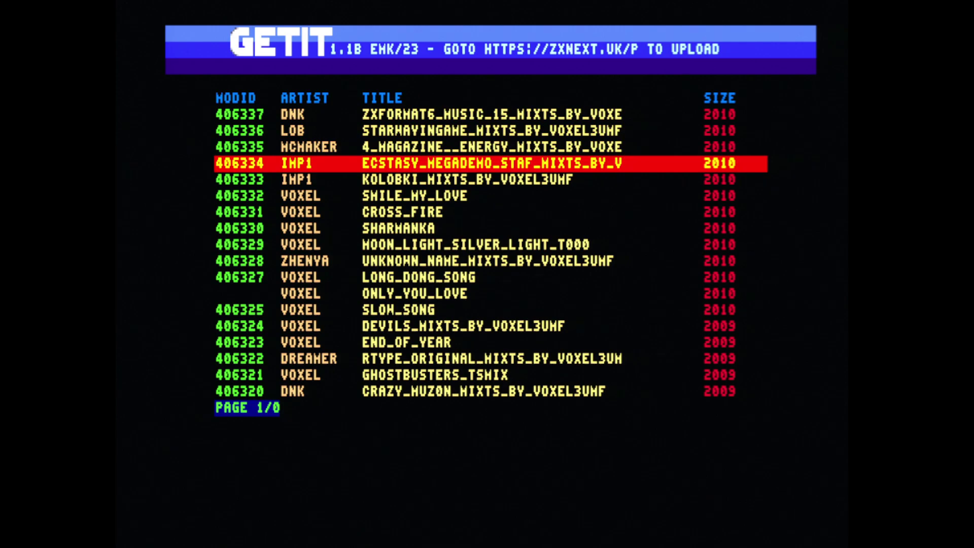
key(Return)
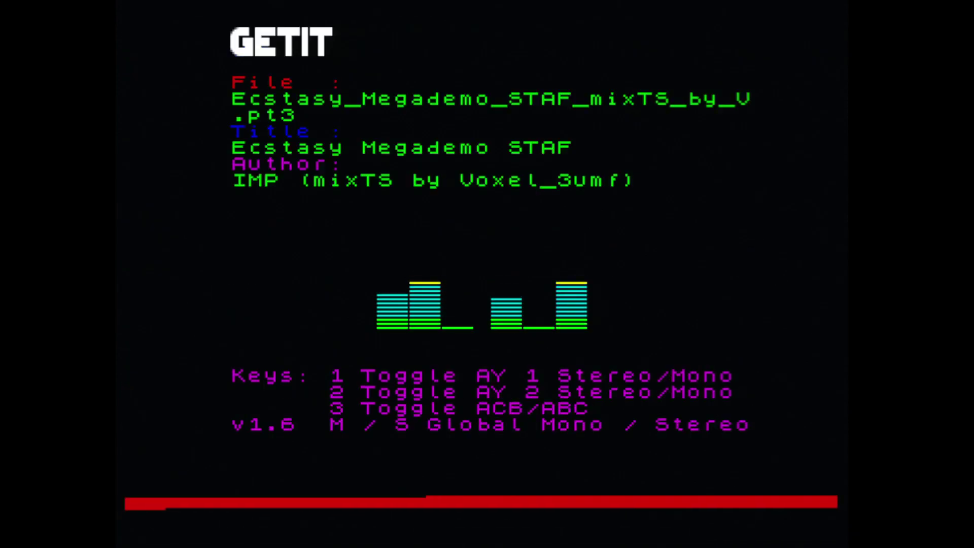
Step: Exit the player and play Cross_fire.pt3 from the results
key(space)
key(Down)
key(Down)
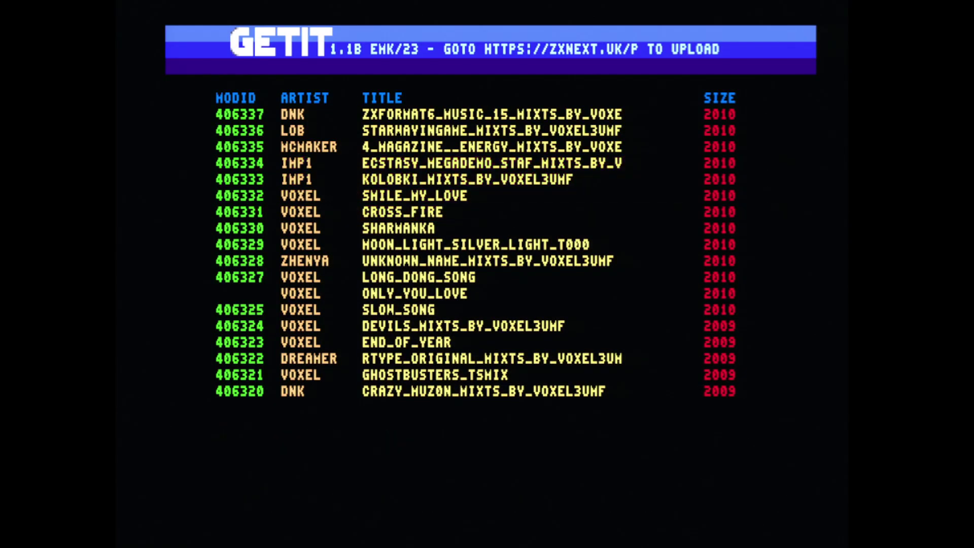
key(Return)
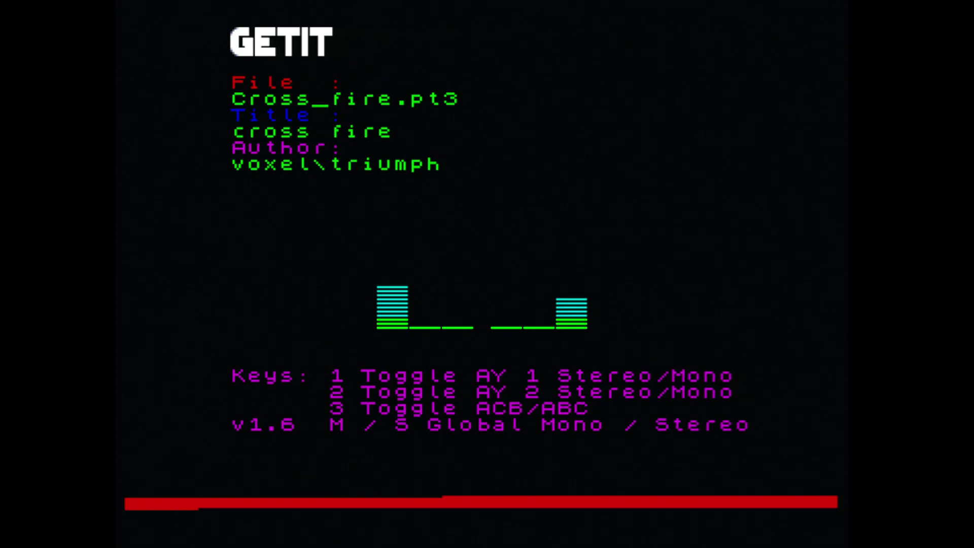
Step: Stop Cross_fire, play the LYRA_II_part_8 PT3 tune from the second results page and set its output to global stereo
key(space)
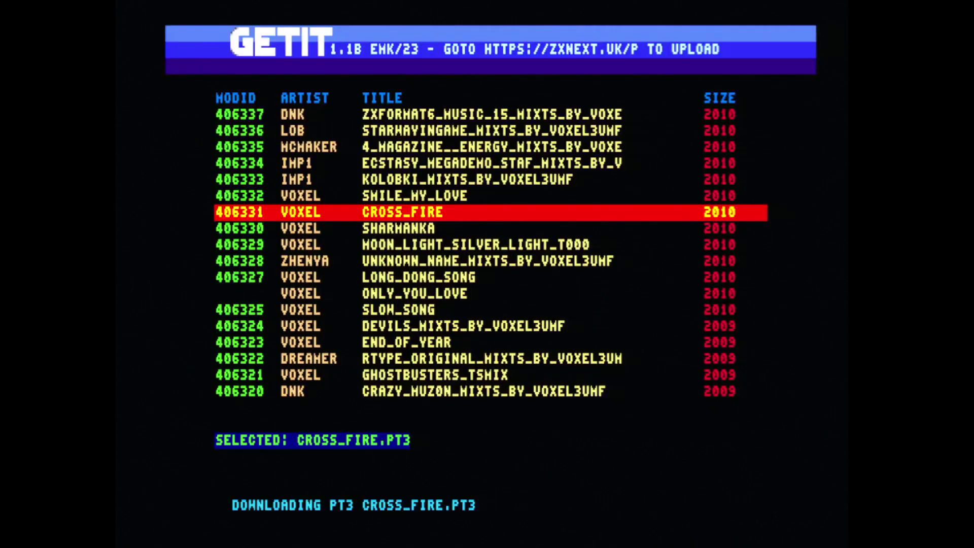
key(Right)
key(Down)
key(Down)
key(Down)
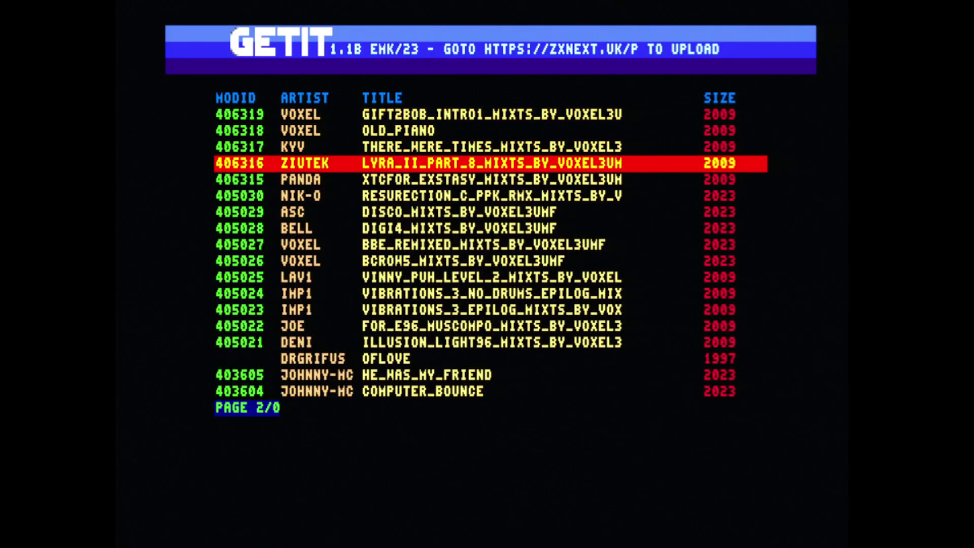
key(Down)
key(Down)
key(Down)
key(Up)
key(Up)
key(Up)
key(Return)
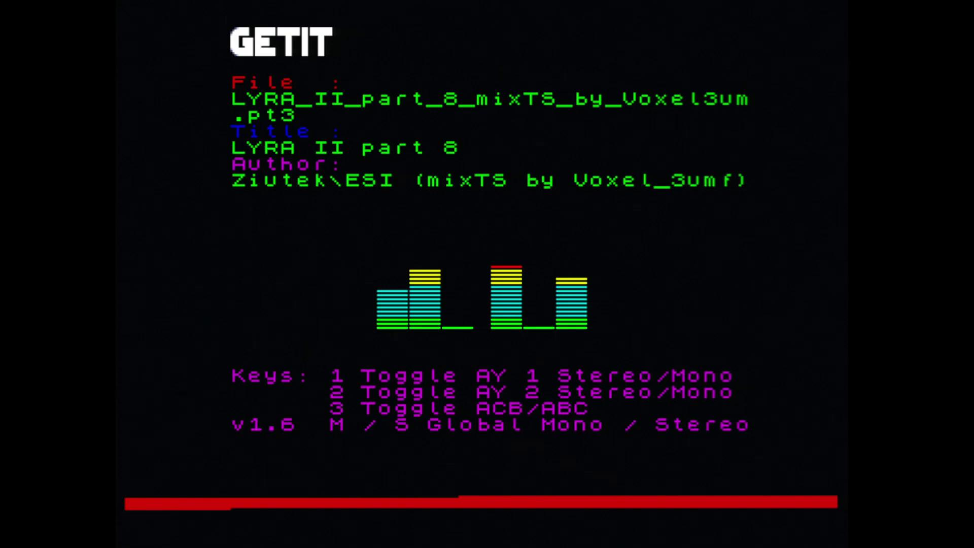
key(s)
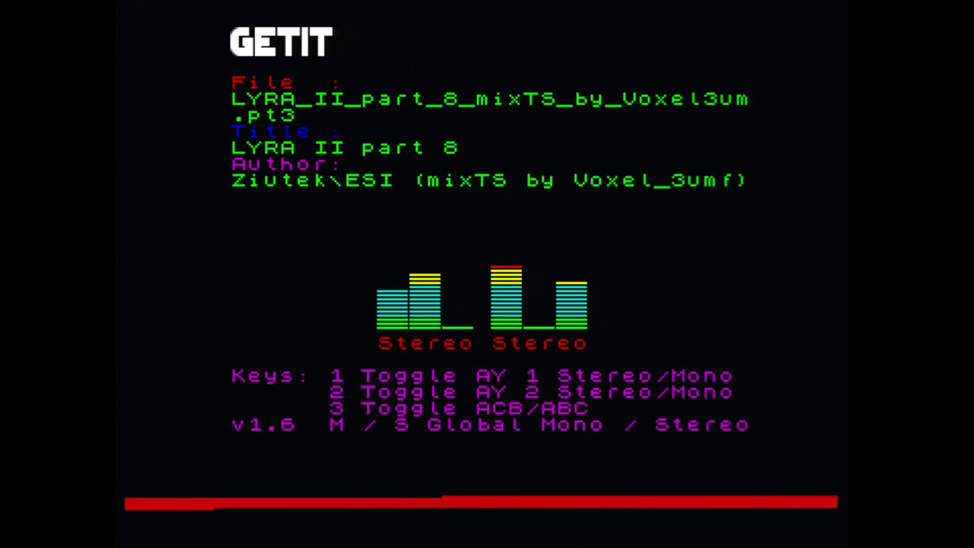
Step: Stop the LYRA II tune and play Vinny_Puh_Level_2 from the second results page
key(space)
key(Down)
key(Down)
key(Down)
key(Down)
key(Down)
key(Down)
key(Down)
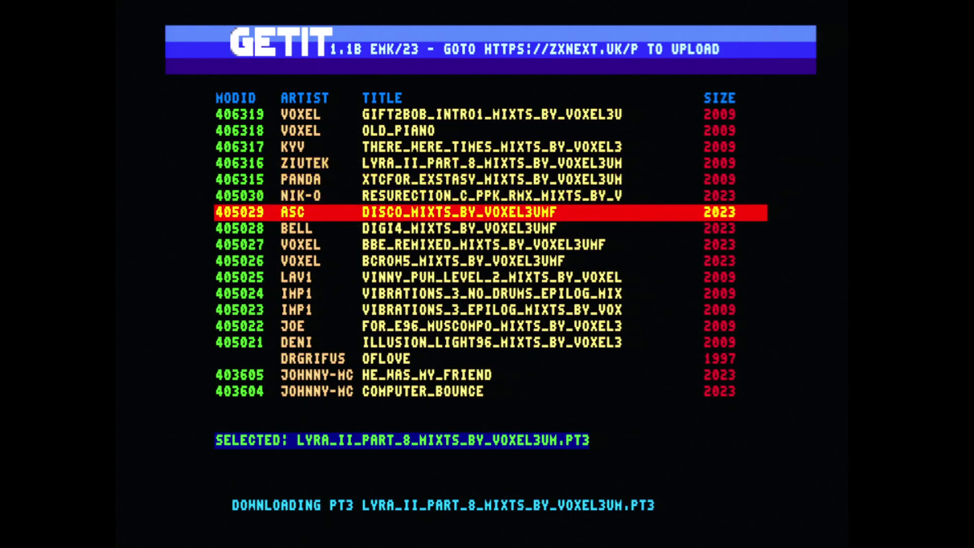
key(Return)
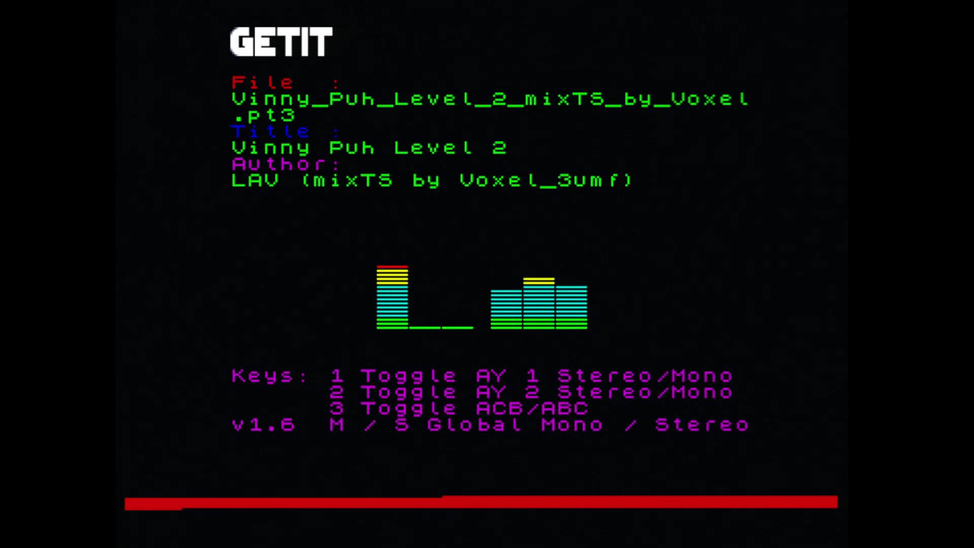
Step: Exit the music player and search the software library with a blank query
key(space)
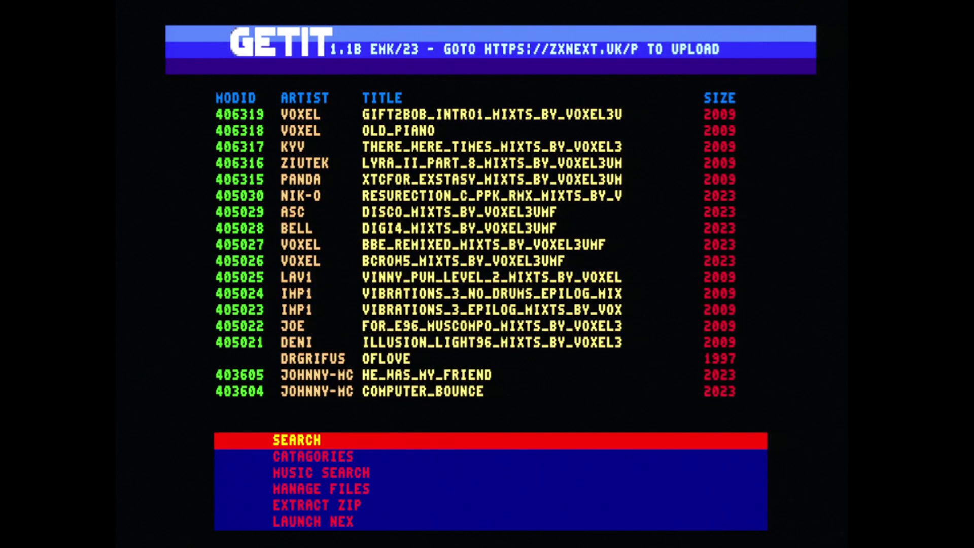
key(Return)
key(Return)
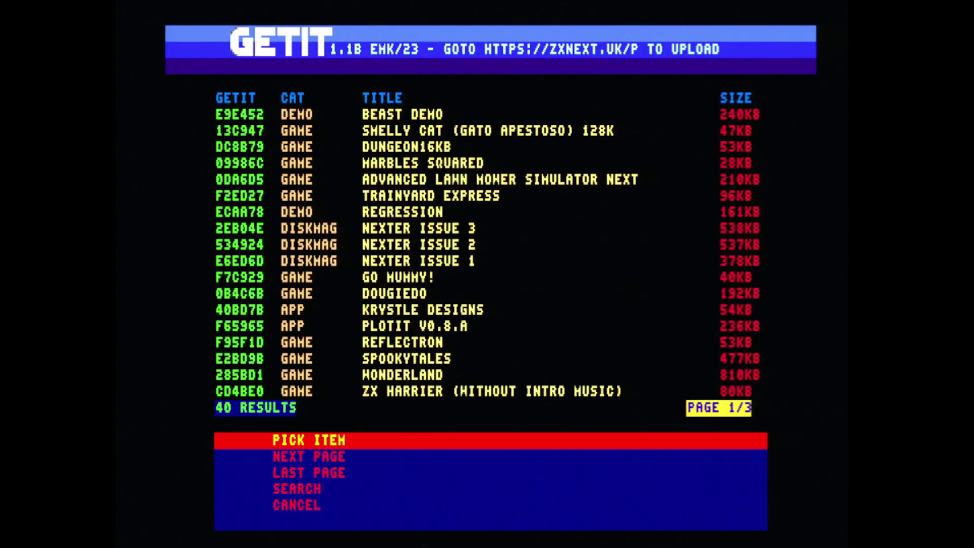